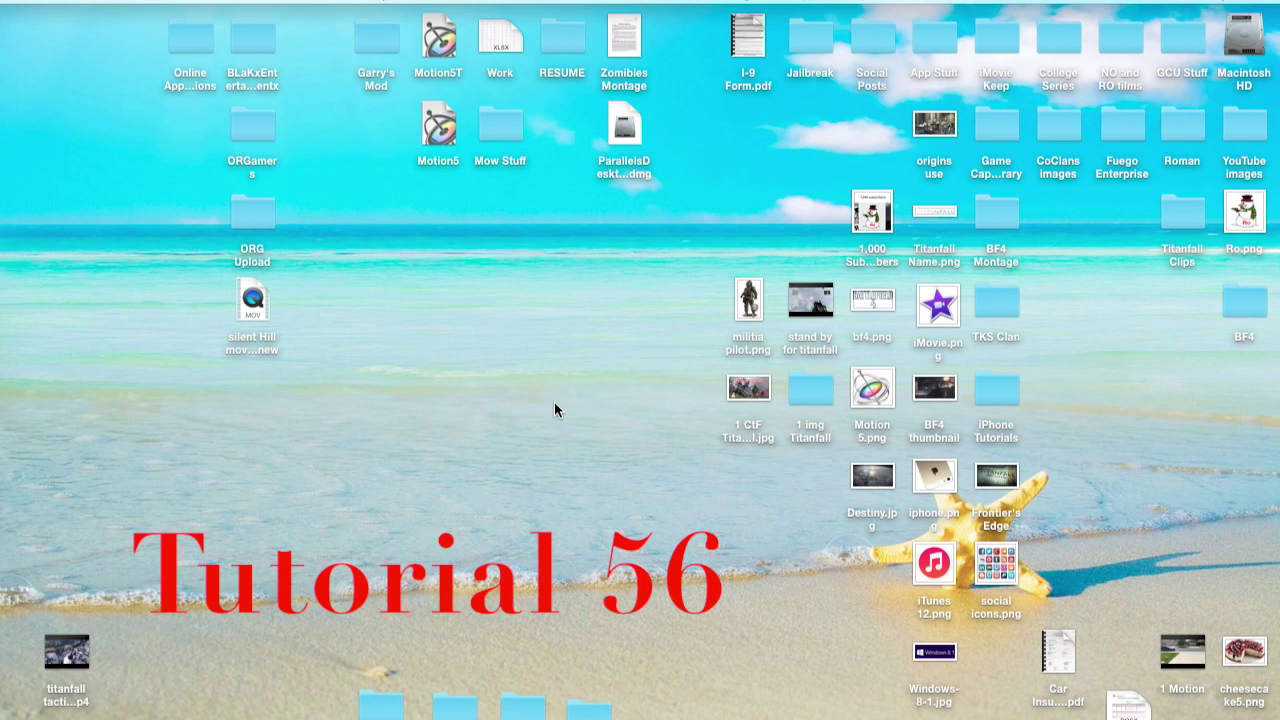
- Launch iMovie and put the playhead on the second clip of My Tutorial
{"action": "mouse_move", "coordinate": [4, 336]}
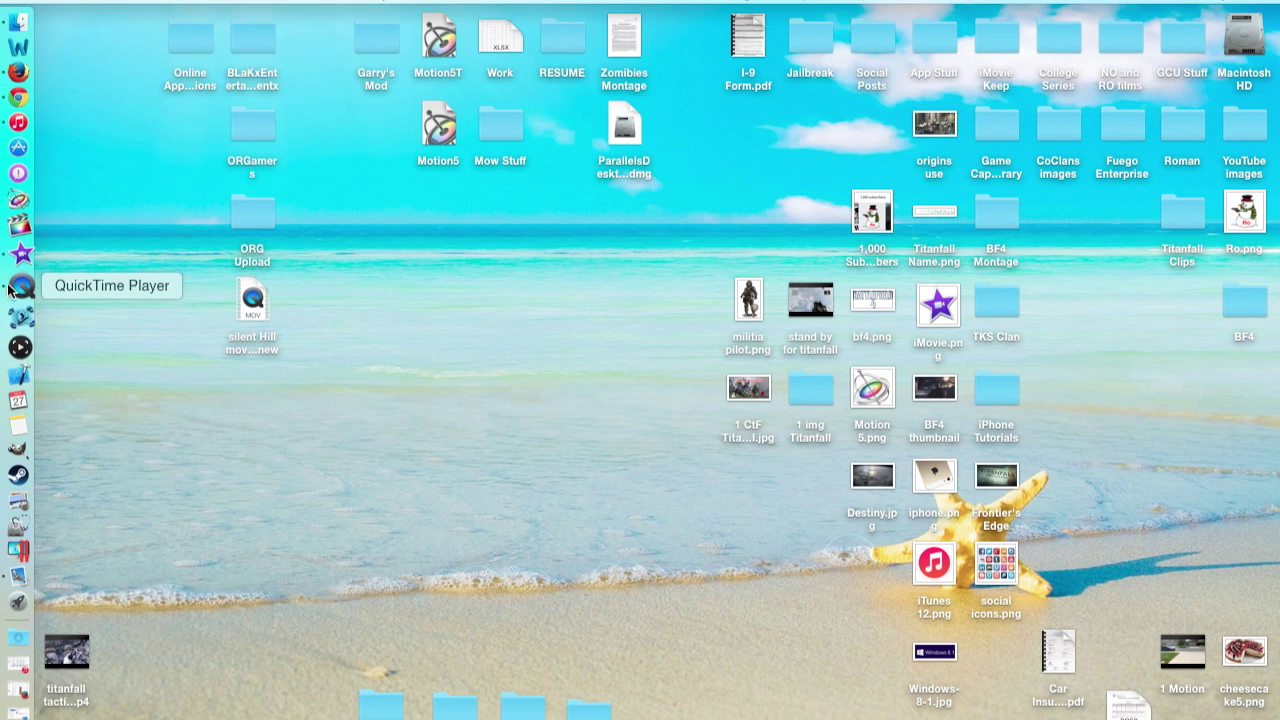
{"action": "left_click", "coordinate": [17, 262]}
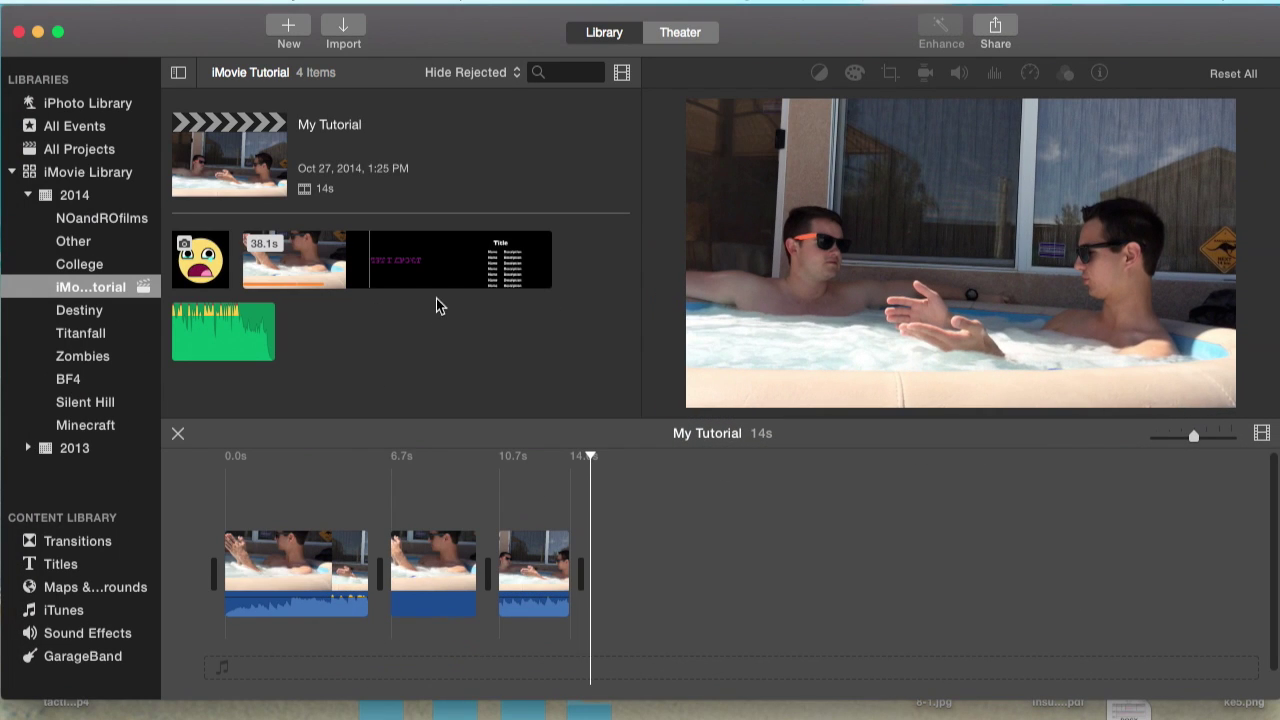
{"action": "left_click", "coordinate": [450, 518]}
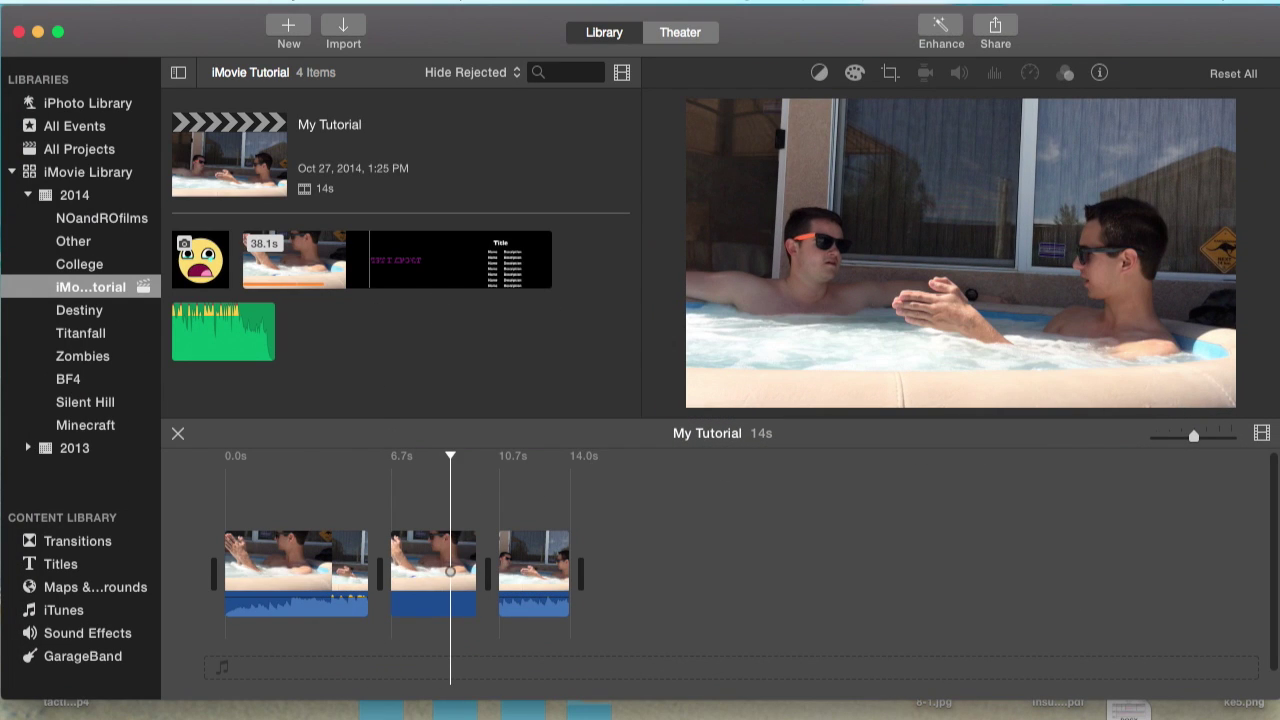
- Check iMovie's version number in About iMovie, then close that window
{"action": "left_click", "coordinate": [115, 6]}
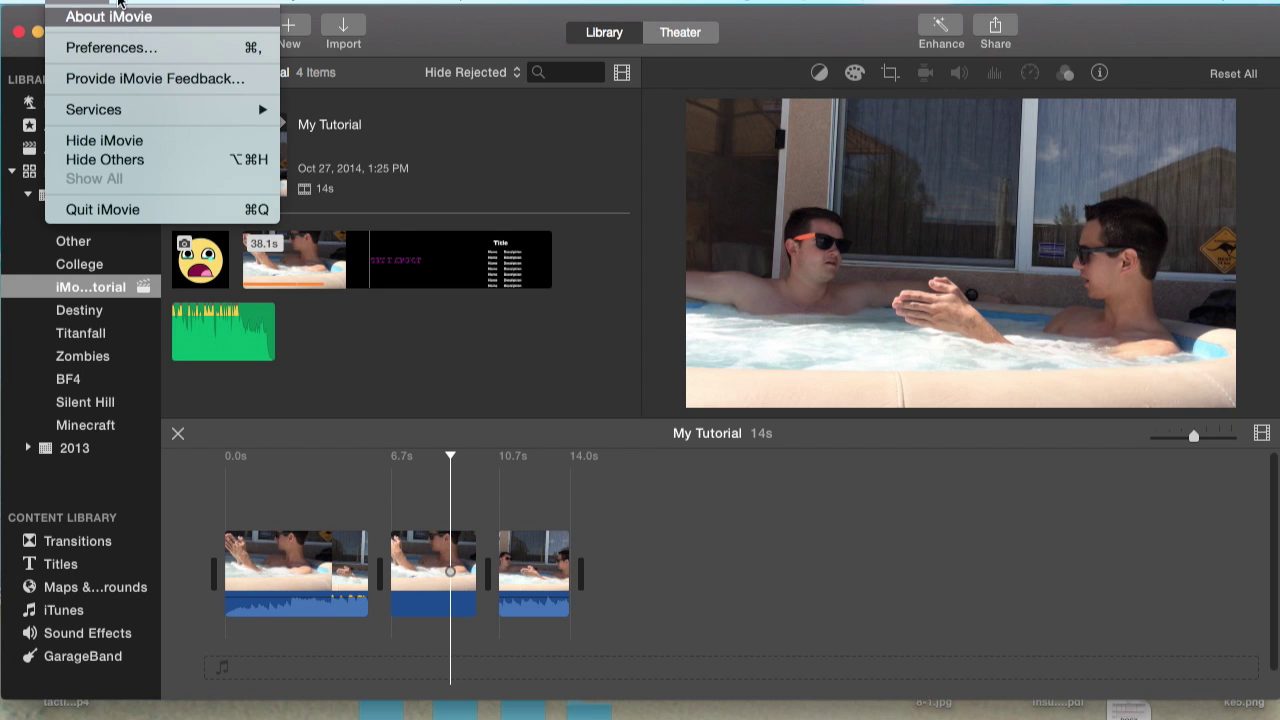
{"action": "left_click", "coordinate": [92, 16]}
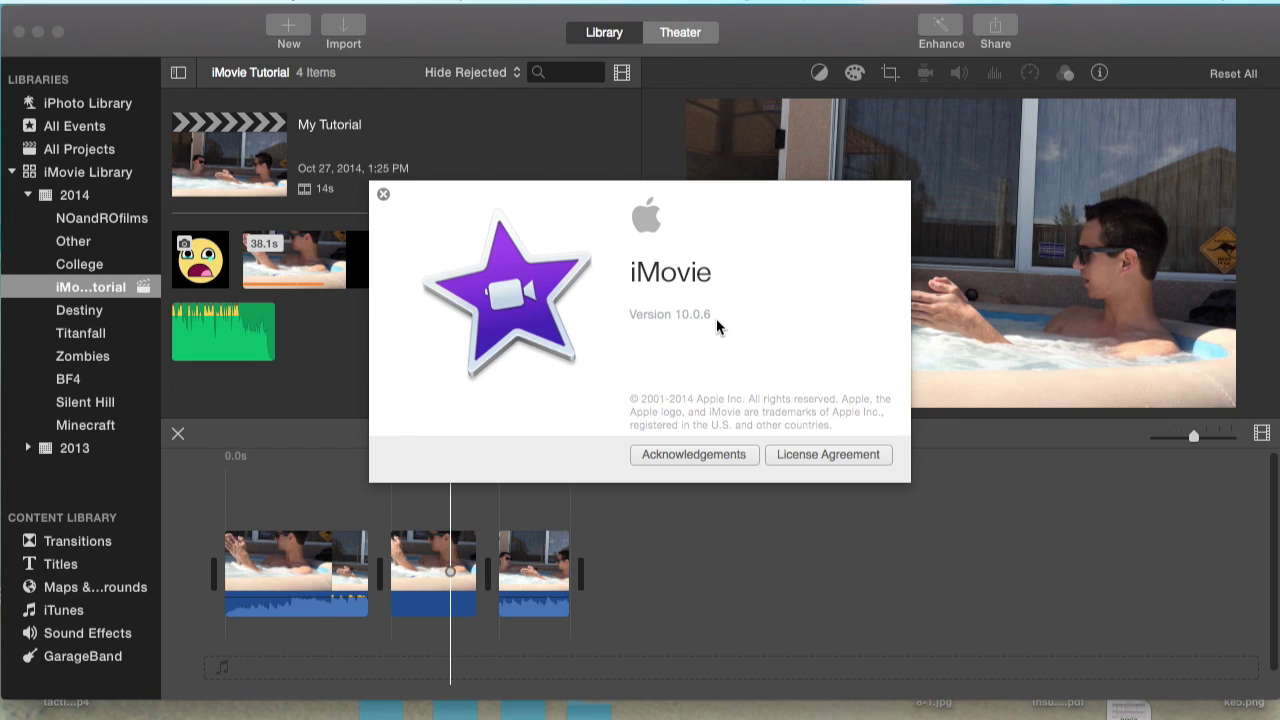
{"action": "left_click", "coordinate": [383, 194]}
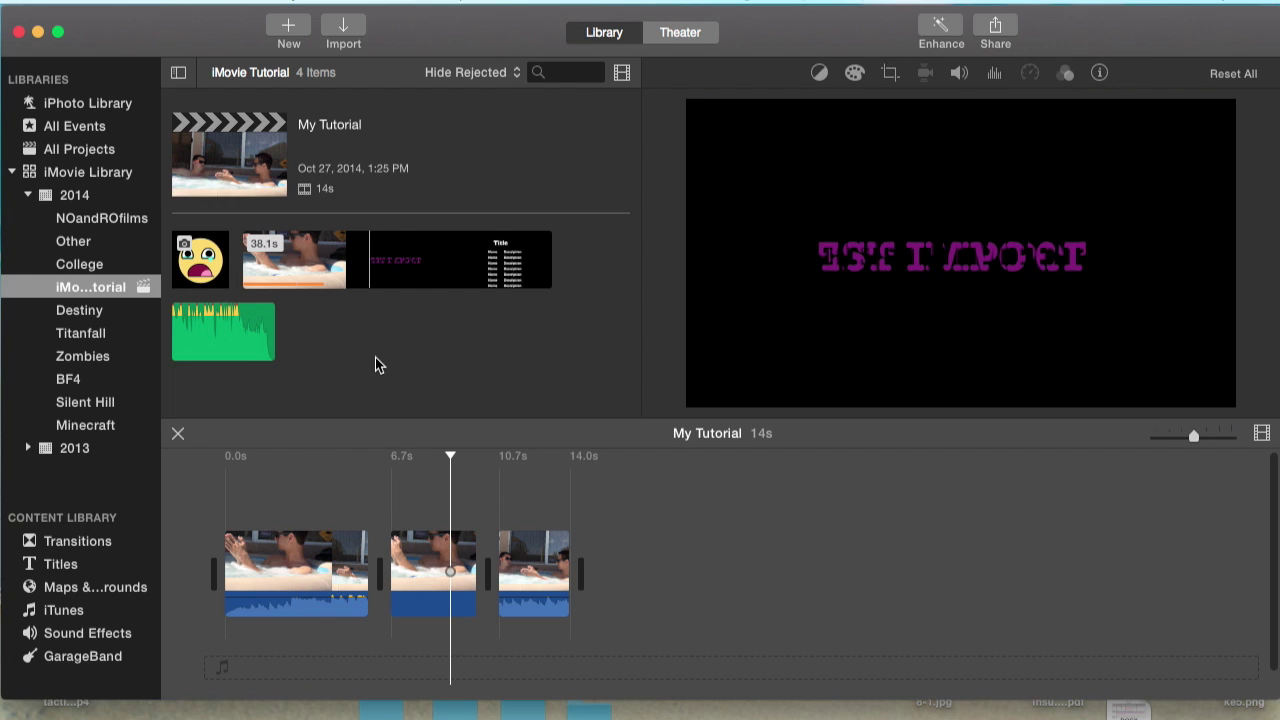
{"action": "mouse_move", "coordinate": [12, 198]}
- Delete all three clips from the My Tutorial timeline
{"action": "left_click", "coordinate": [646, 561]}
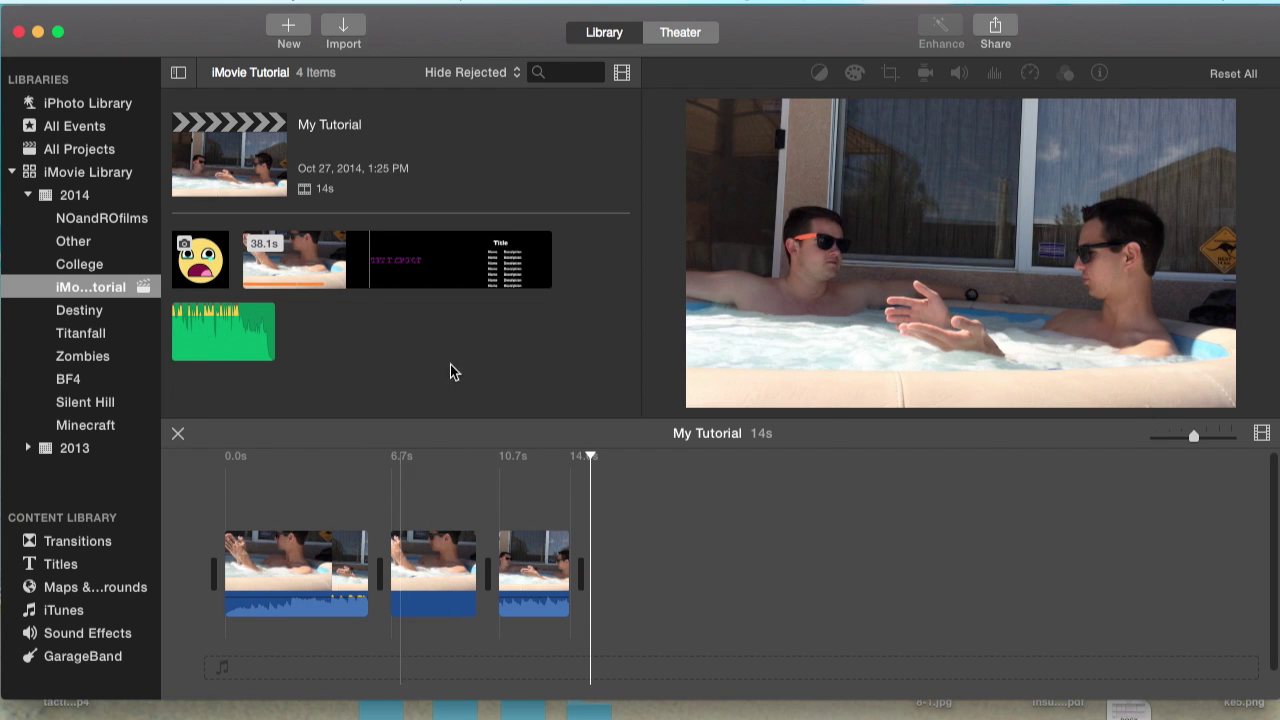
{"action": "left_click_drag", "start_coordinate": [651, 565], "coordinate": [177, 503]}
{"action": "left_click", "coordinate": [340, 514]}
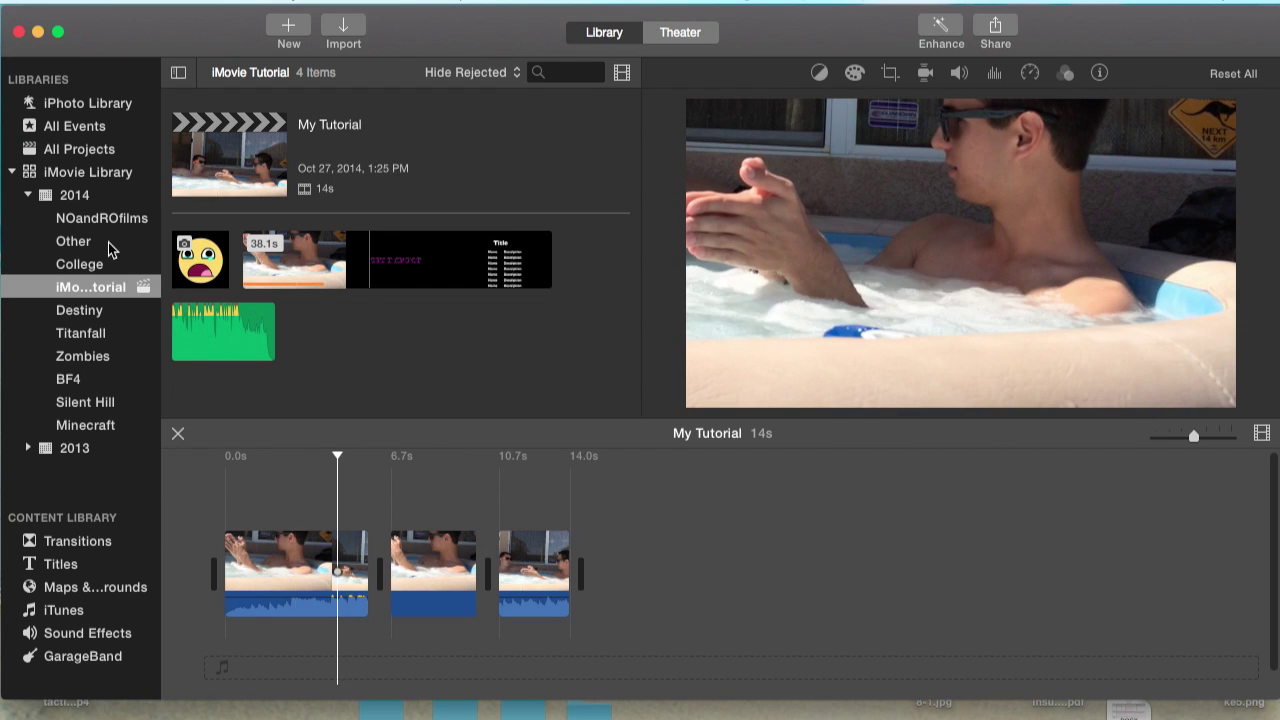
{"action": "left_click", "coordinate": [217, 155]}
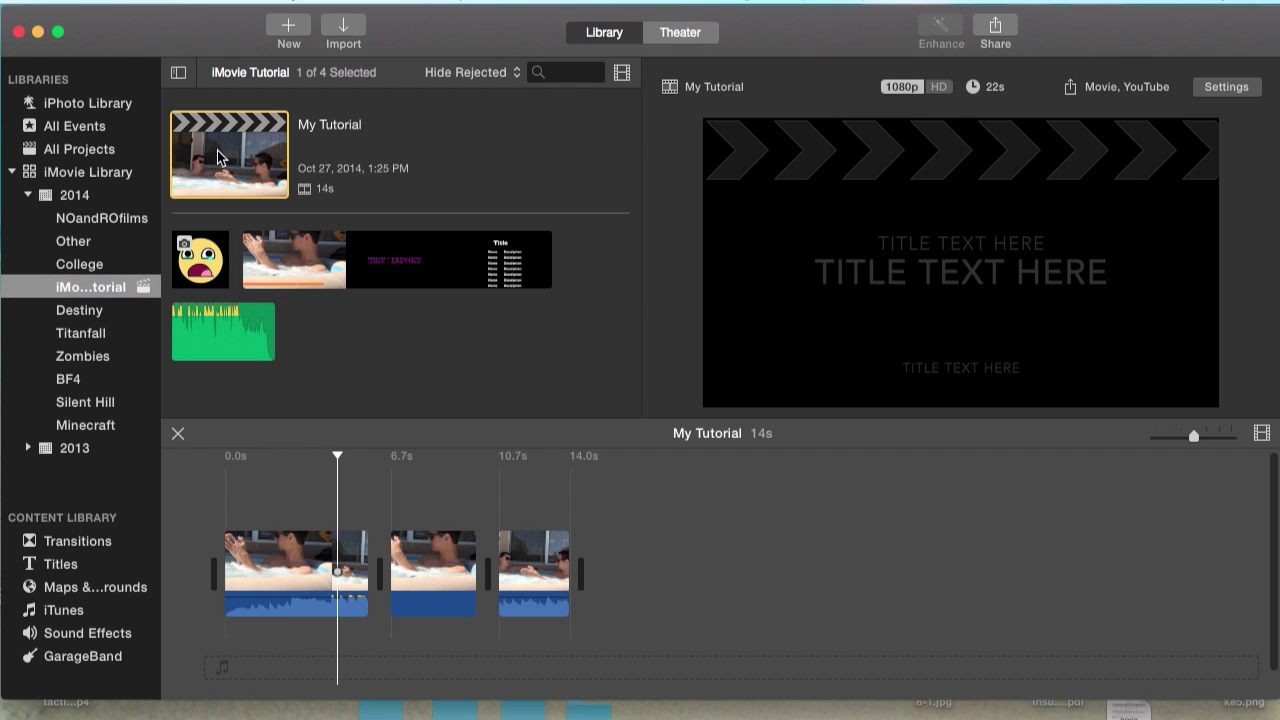
{"action": "left_click", "coordinate": [680, 576]}
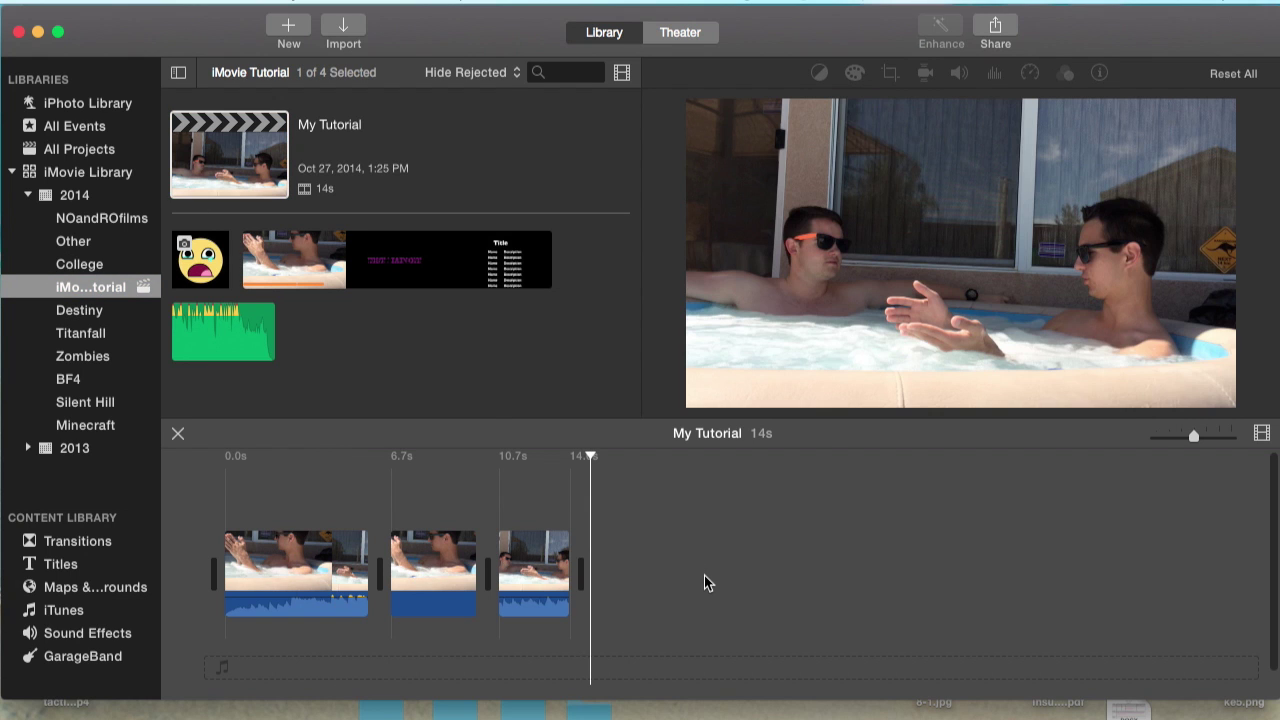
{"action": "key", "text": "super+a"}
{"action": "key", "text": "Delete"}
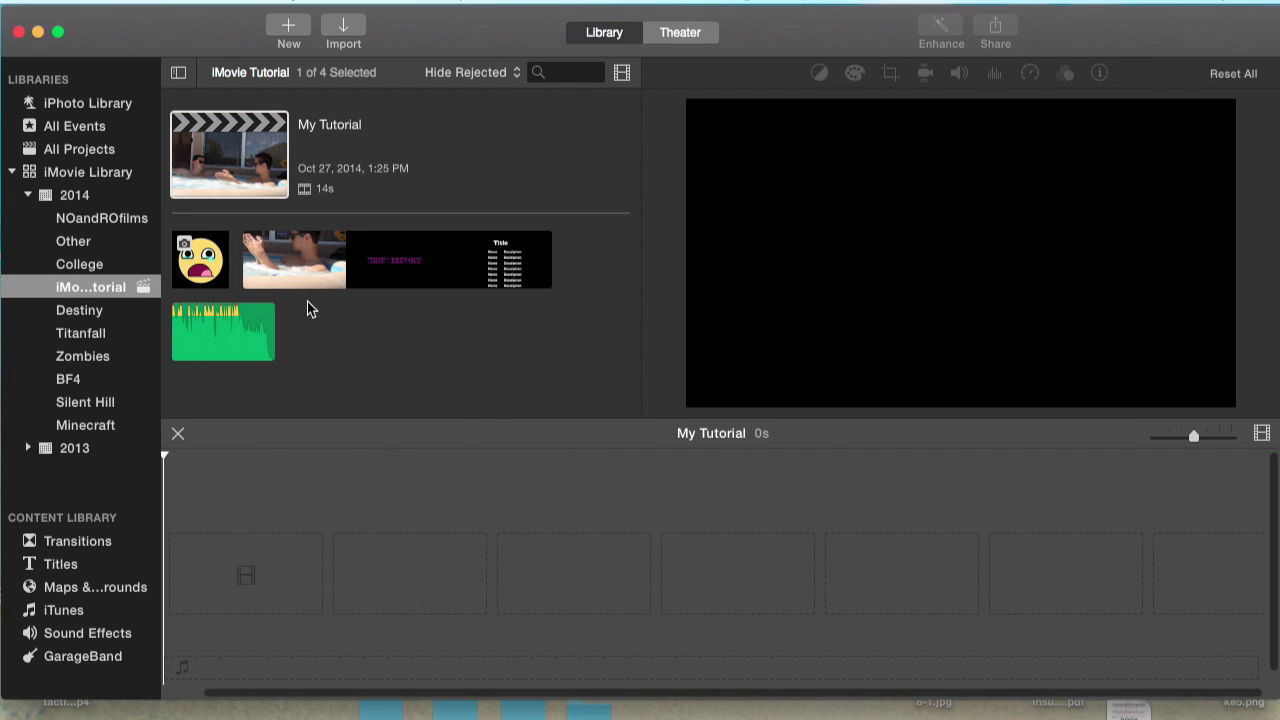
- Add a 13.9-second section of the 38.1s hot-tub clip to the project
{"action": "left_click", "coordinate": [320, 255]}
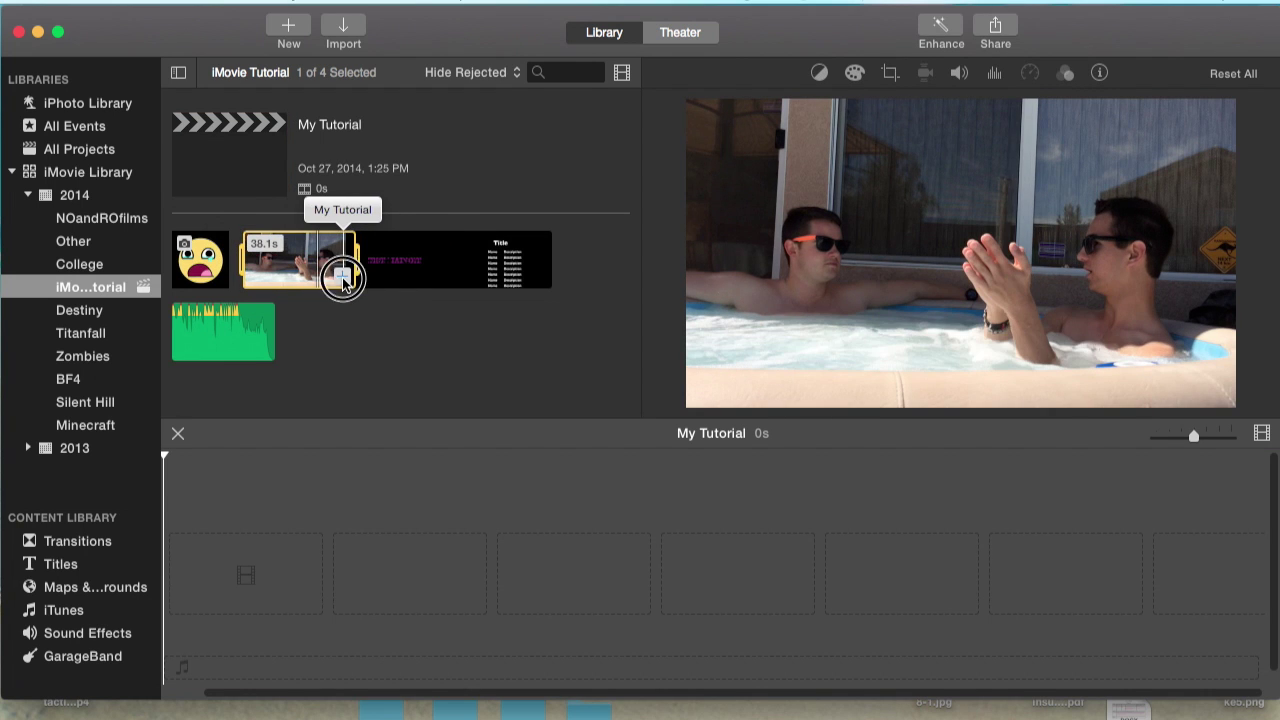
{"action": "left_click", "coordinate": [342, 277]}
{"action": "left_click", "coordinate": [481, 473]}
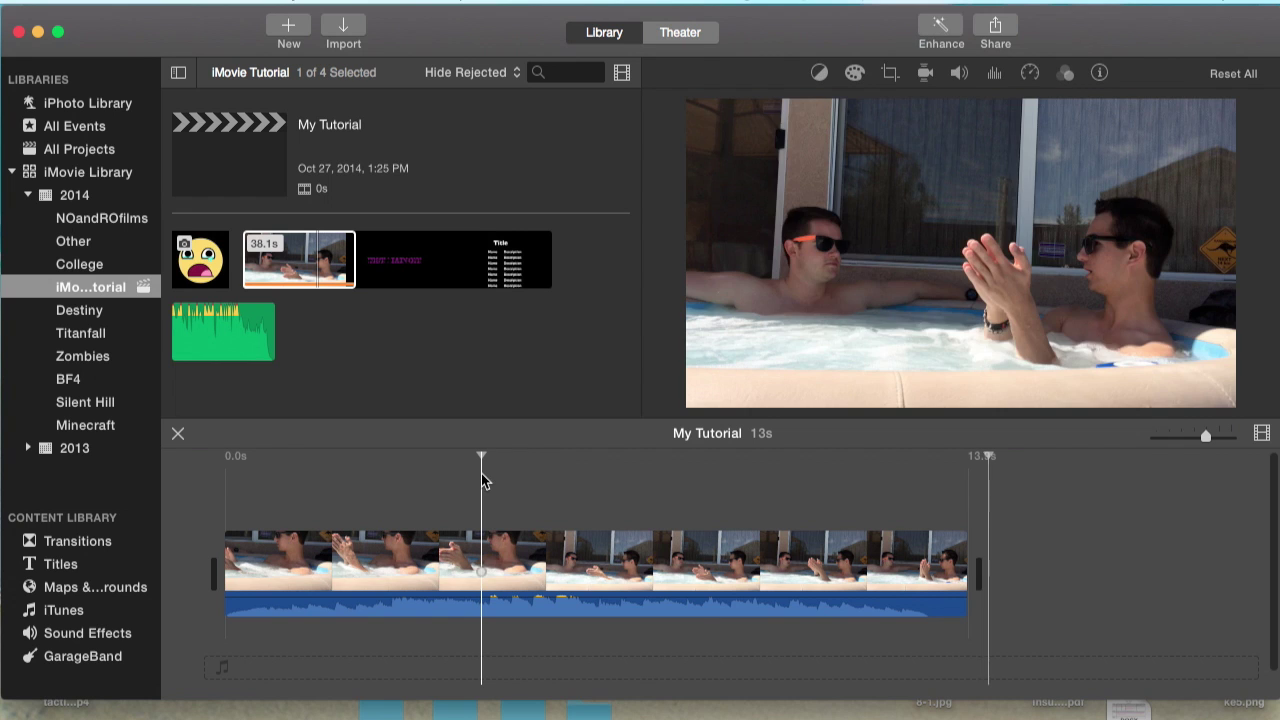
- Zoom out the timeline, try a freeze frame on the hot-tub clip, then undo it
{"action": "mouse_move", "coordinate": [898, 400]}
{"action": "left_click_drag", "start_coordinate": [1205, 436], "coordinate": [1193, 440]}
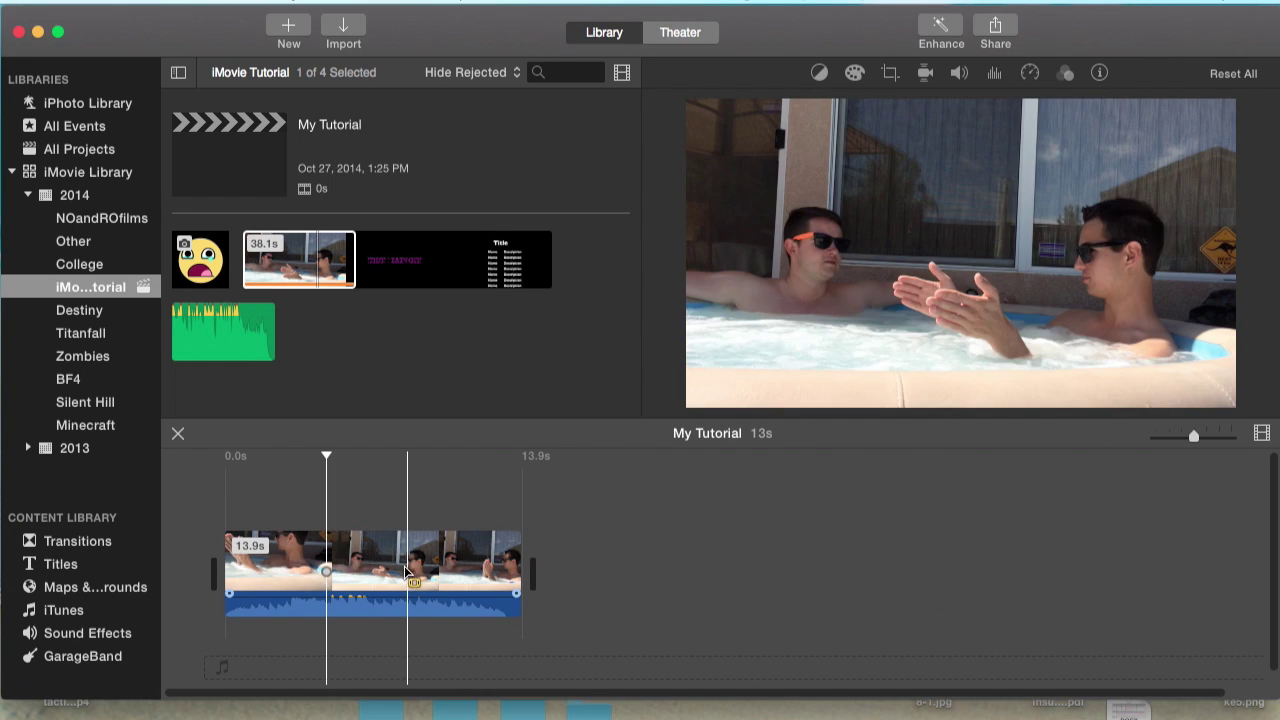
{"action": "right_click", "coordinate": [380, 565]}
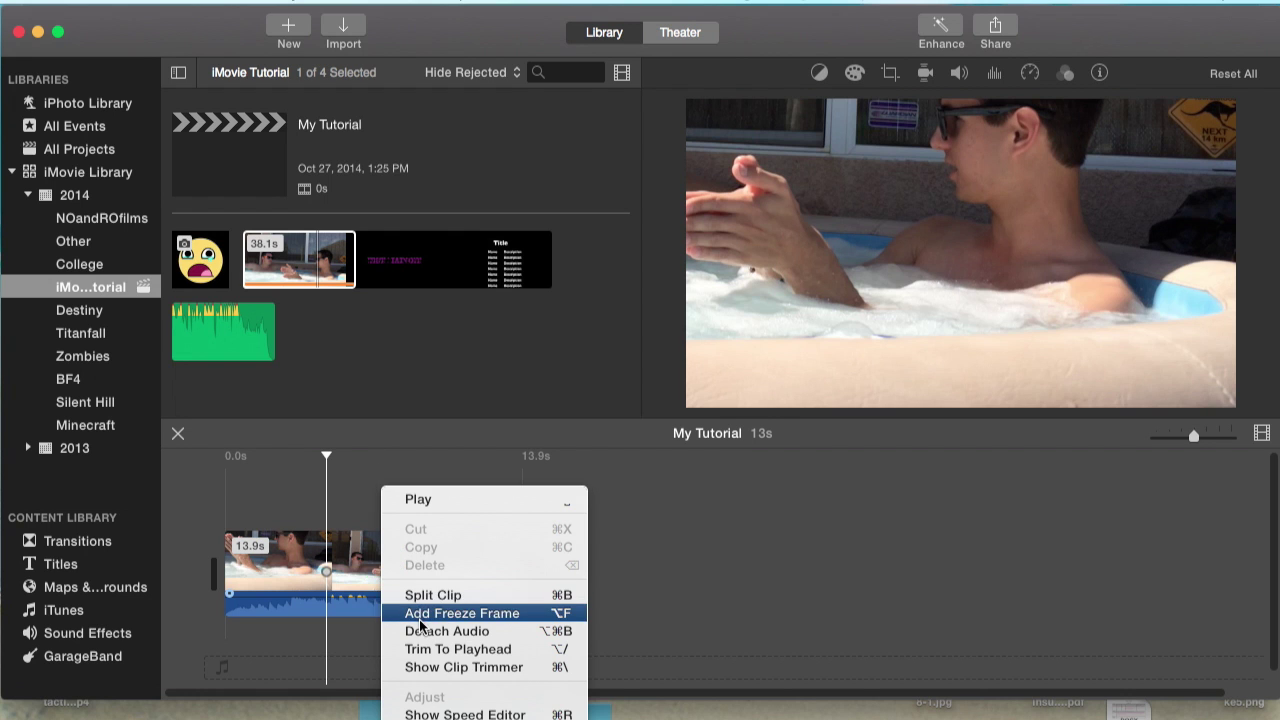
{"action": "left_click", "coordinate": [357, 567]}
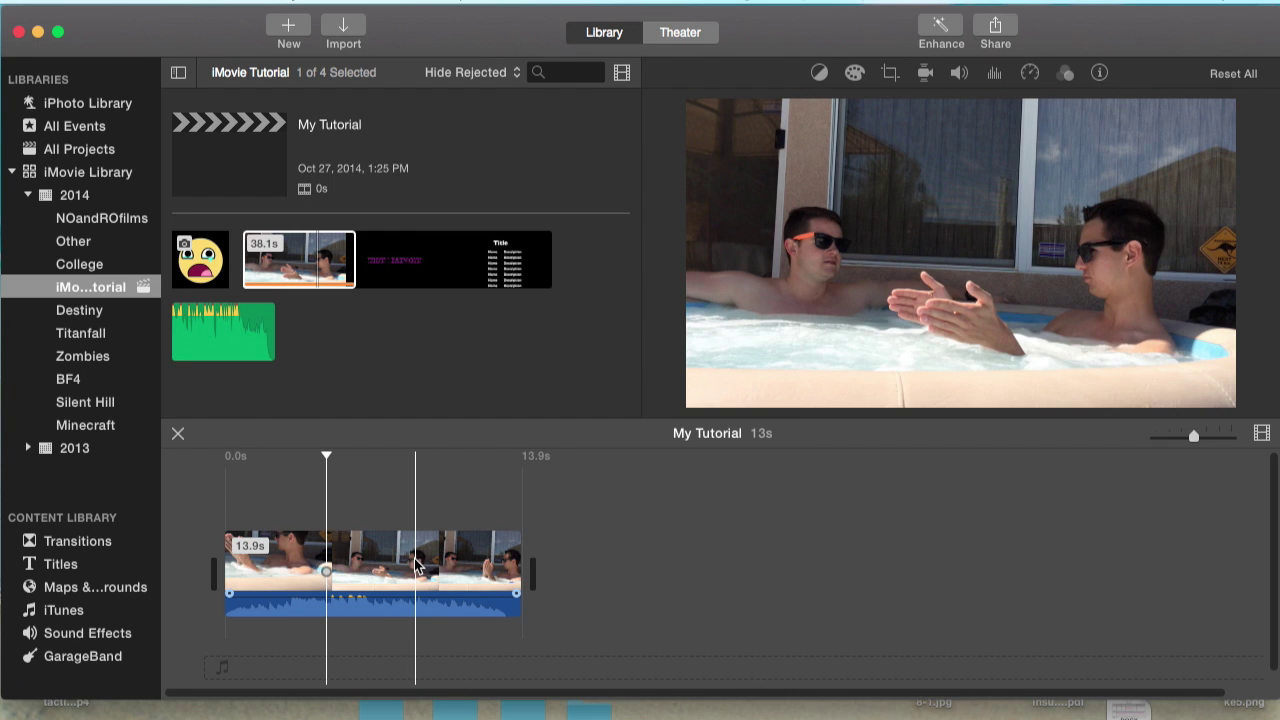
{"action": "right_click", "coordinate": [416, 558]}
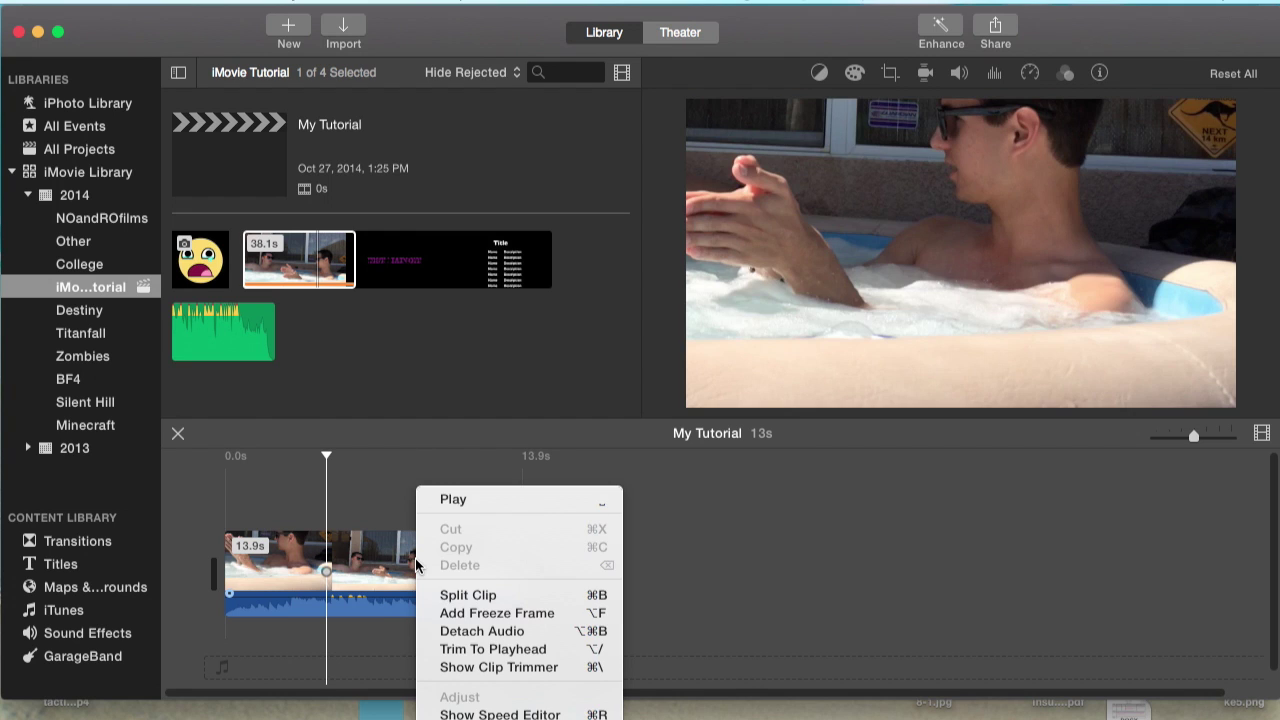
{"action": "left_click", "coordinate": [445, 612]}
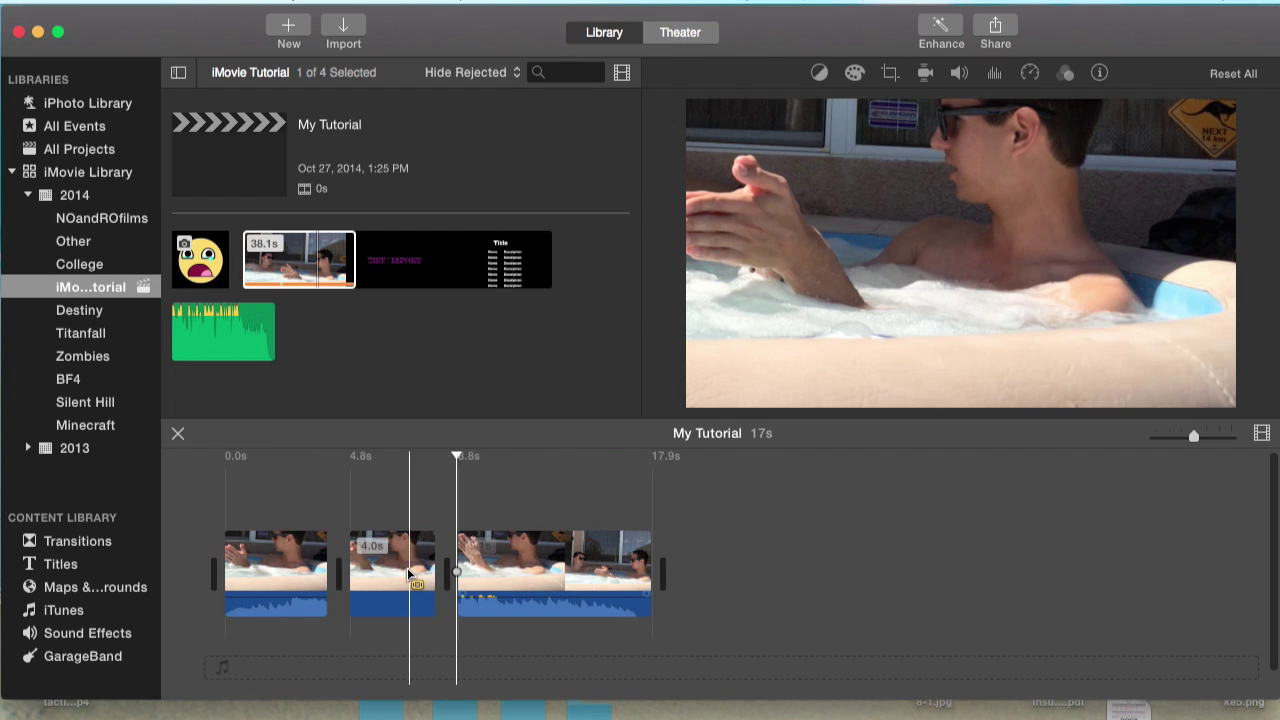
{"action": "left_click", "coordinate": [389, 567]}
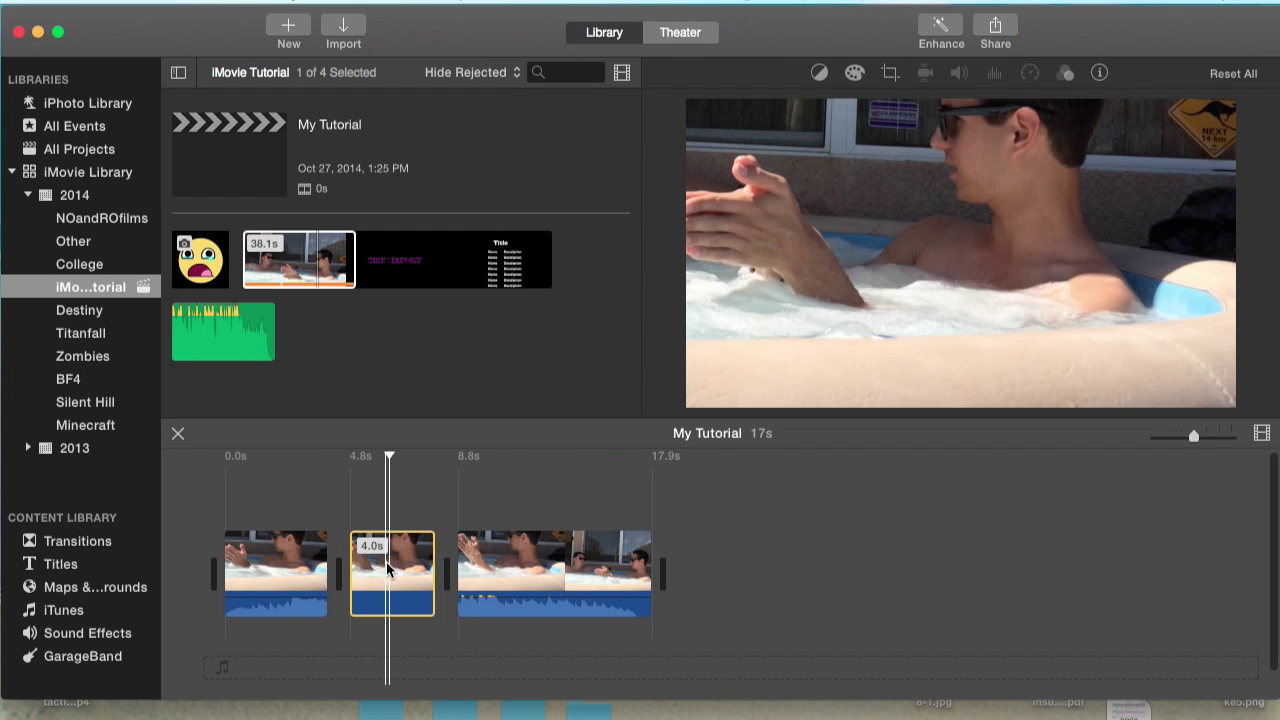
{"action": "key", "text": "super+z"}
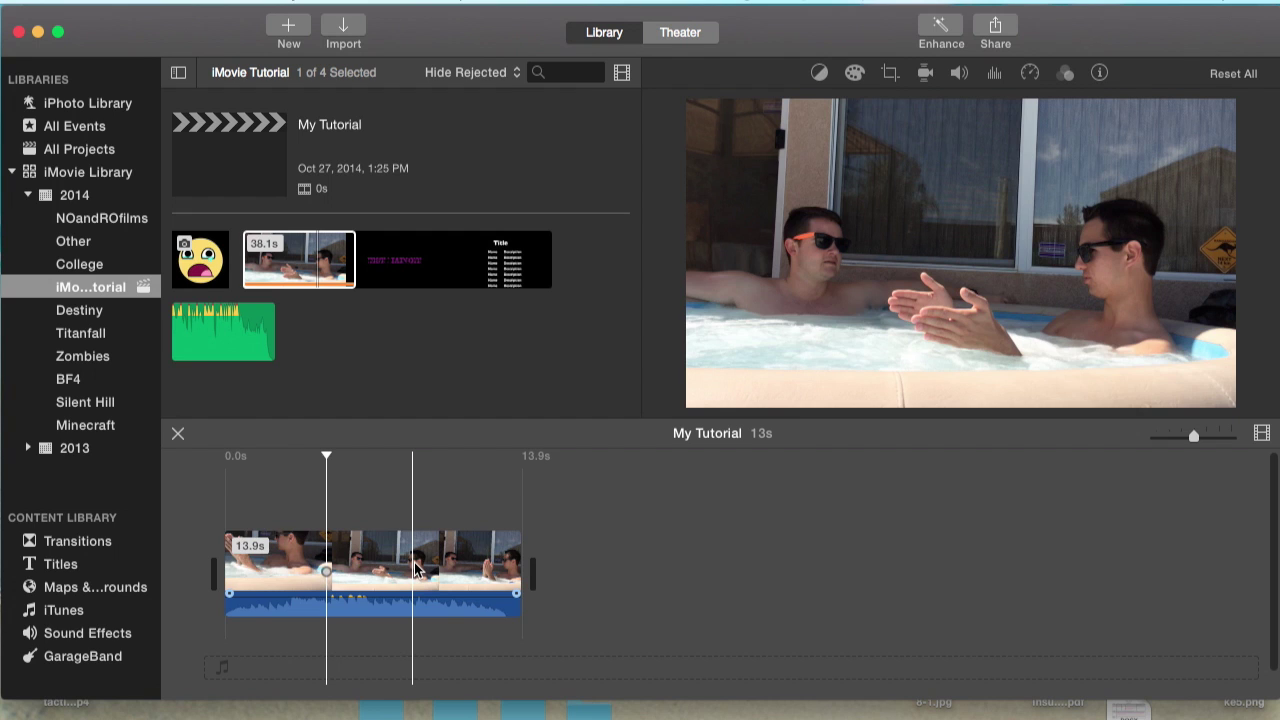
- Insert a 4.0-second freeze frame at the playhead in the hot-tub clip
{"action": "left_click", "coordinate": [413, 568]}
{"action": "right_click", "coordinate": [414, 569]}
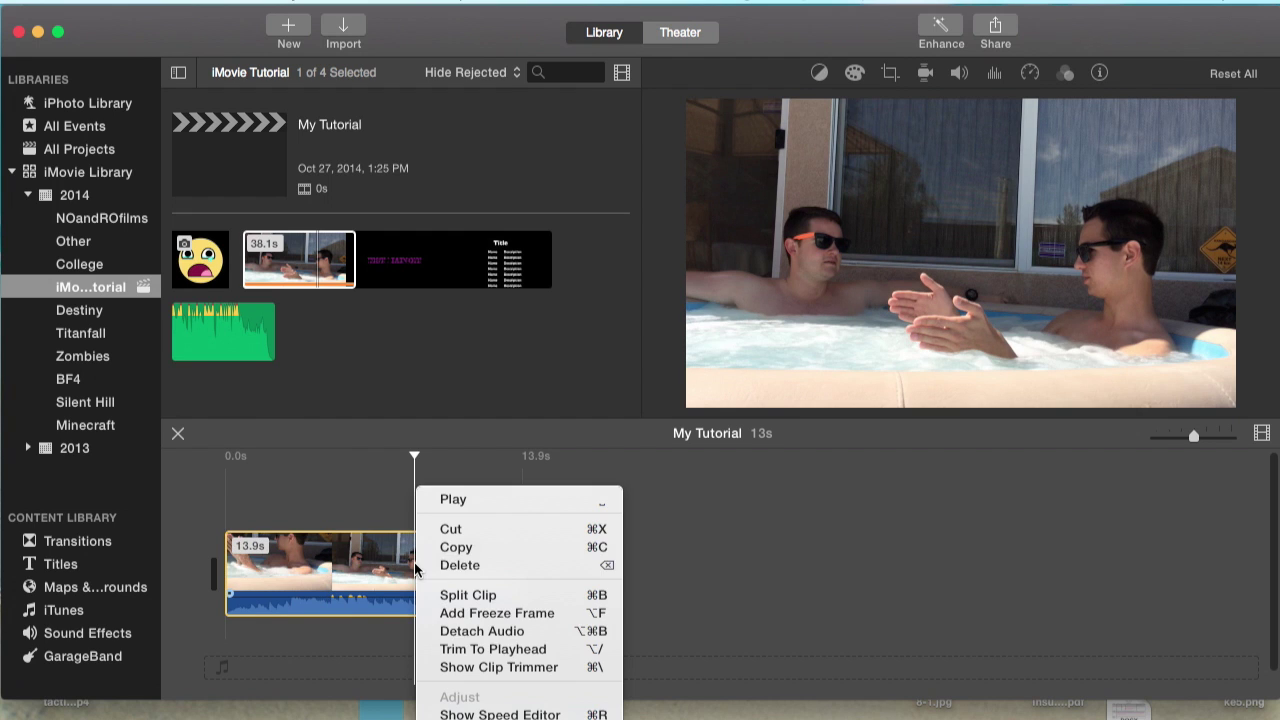
{"action": "left_click", "coordinate": [504, 617]}
{"action": "left_click", "coordinate": [474, 563]}
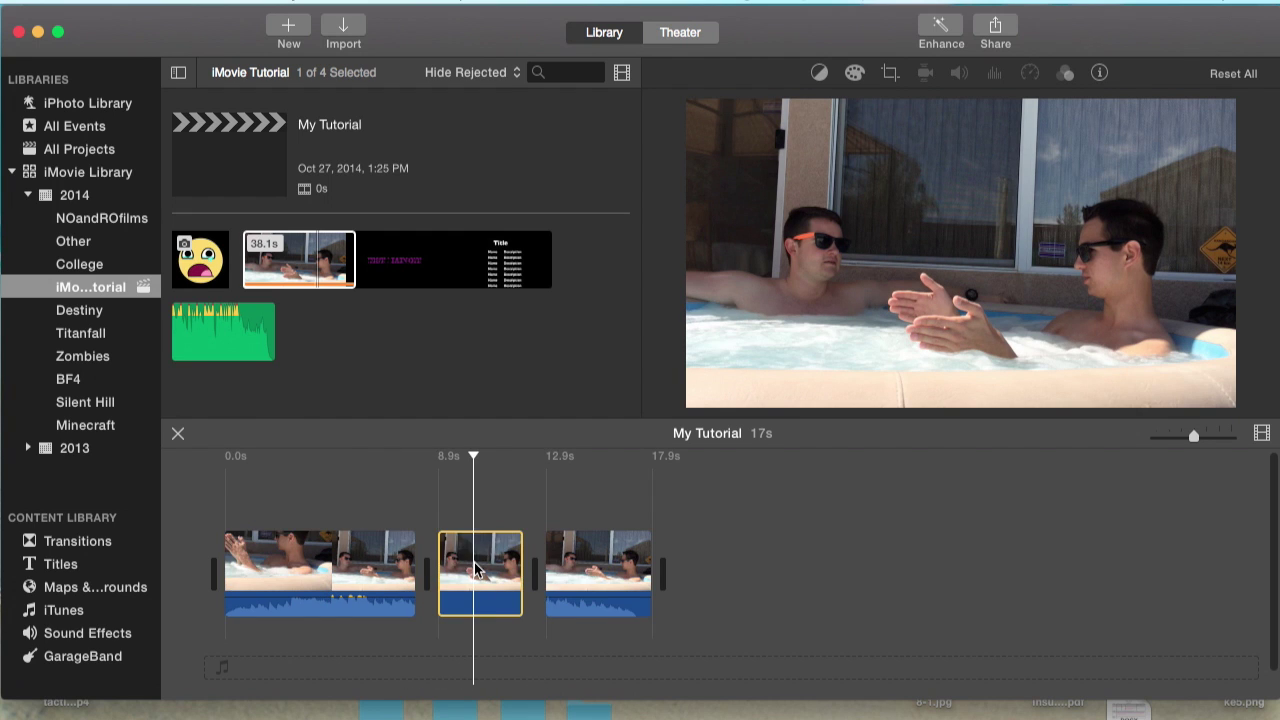
{"action": "right_click", "coordinate": [480, 563]}
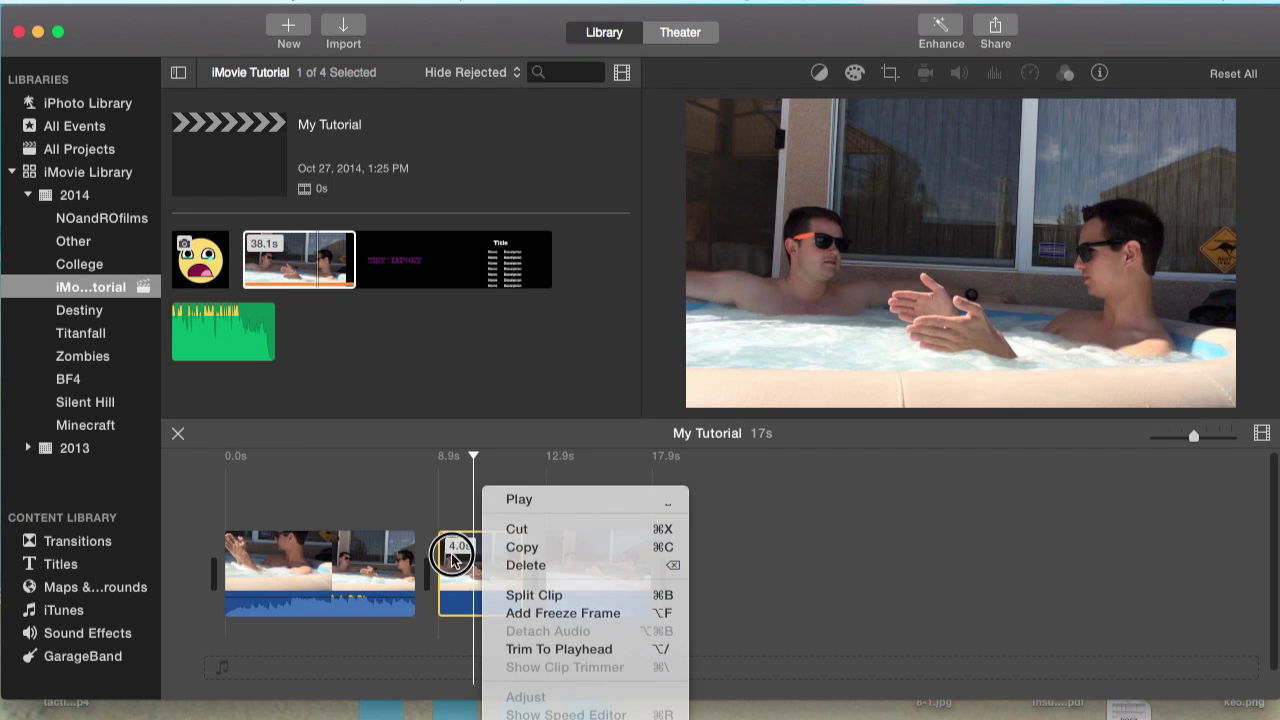
{"action": "left_click", "coordinate": [478, 564]}
{"action": "right_click", "coordinate": [487, 566]}
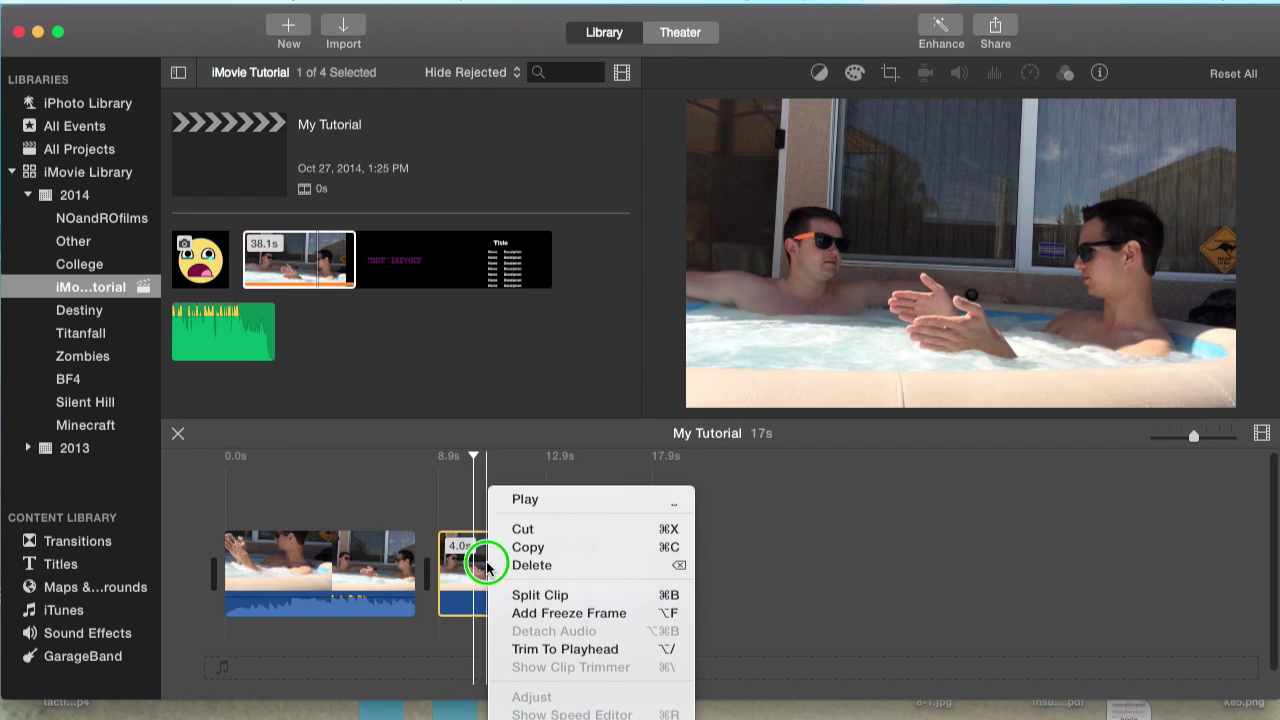
{"action": "left_click", "coordinate": [454, 490]}
{"action": "left_click", "coordinate": [484, 492]}
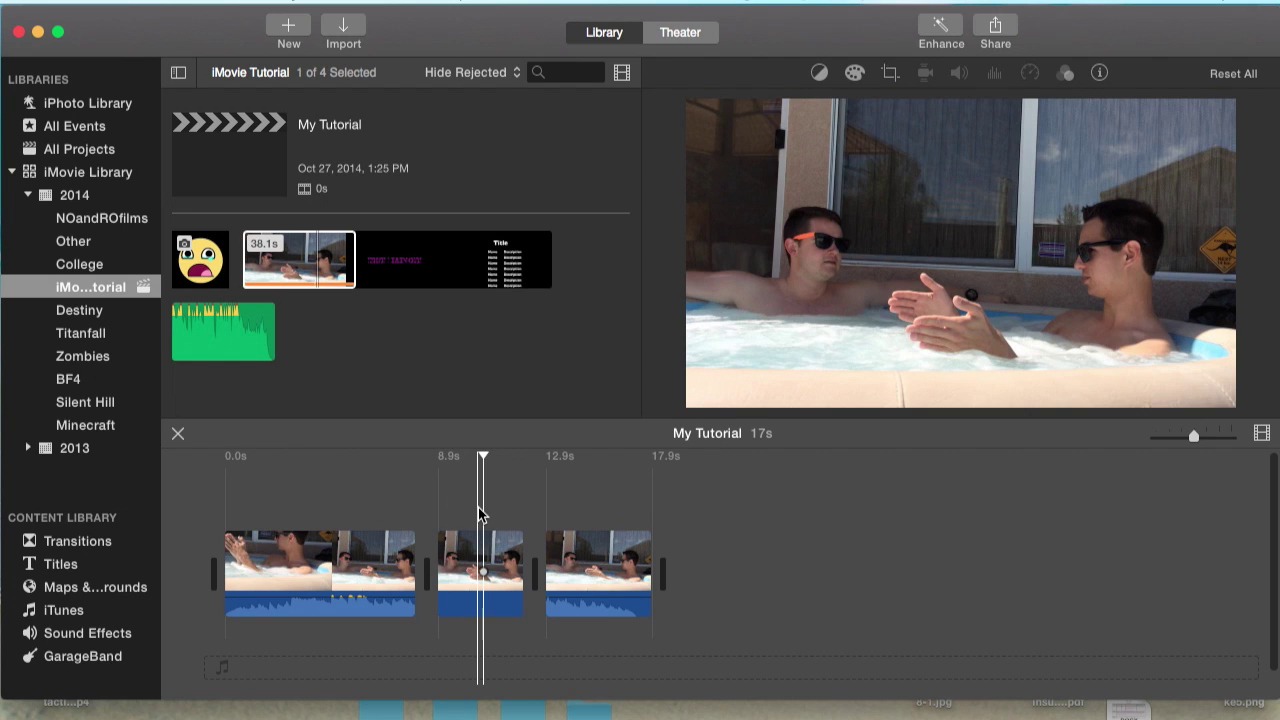
- Move the playhead between the freeze frame and the third clip's start to check the split
{"action": "left_click", "coordinate": [435, 509]}
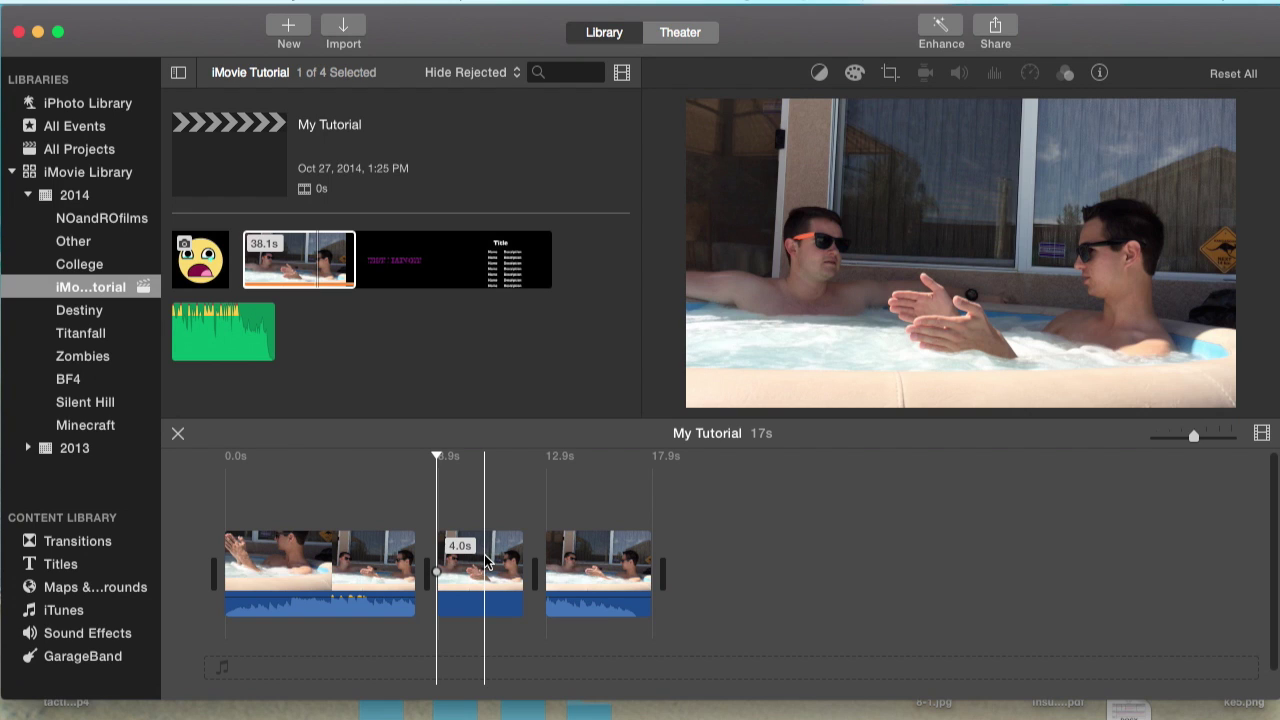
{"action": "left_click", "coordinate": [542, 509]}
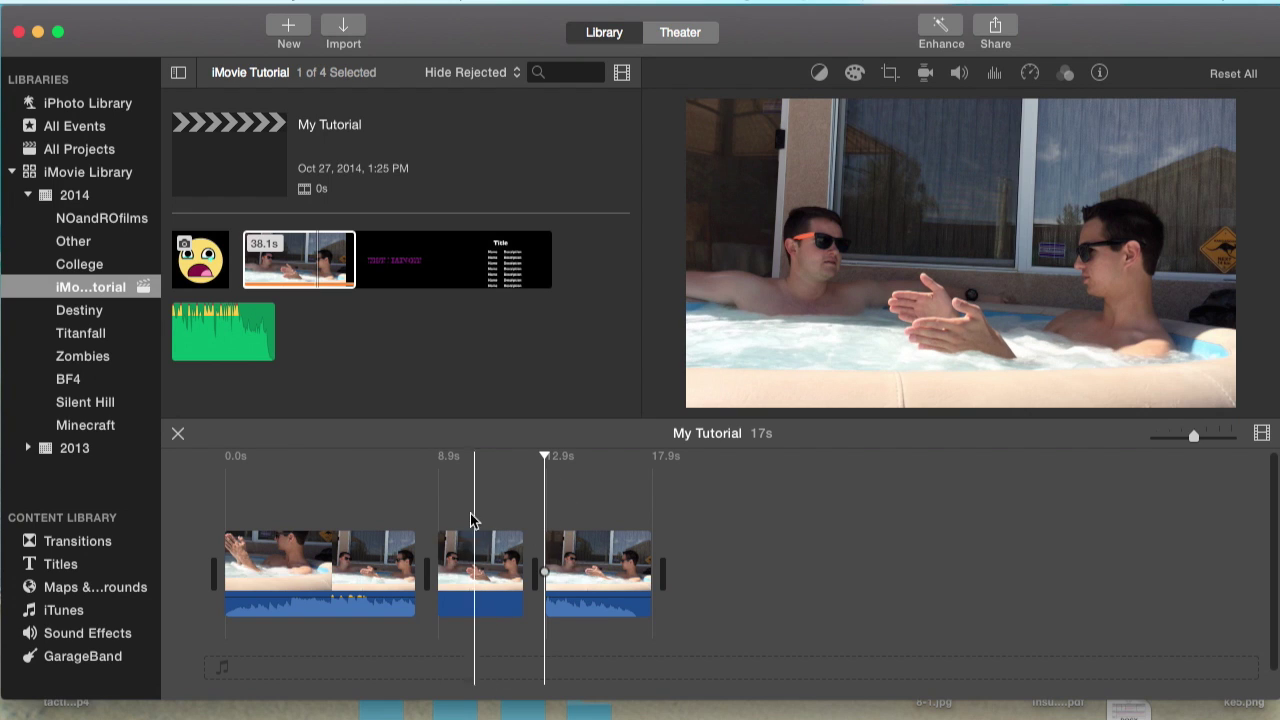
{"action": "left_click", "coordinate": [497, 506]}
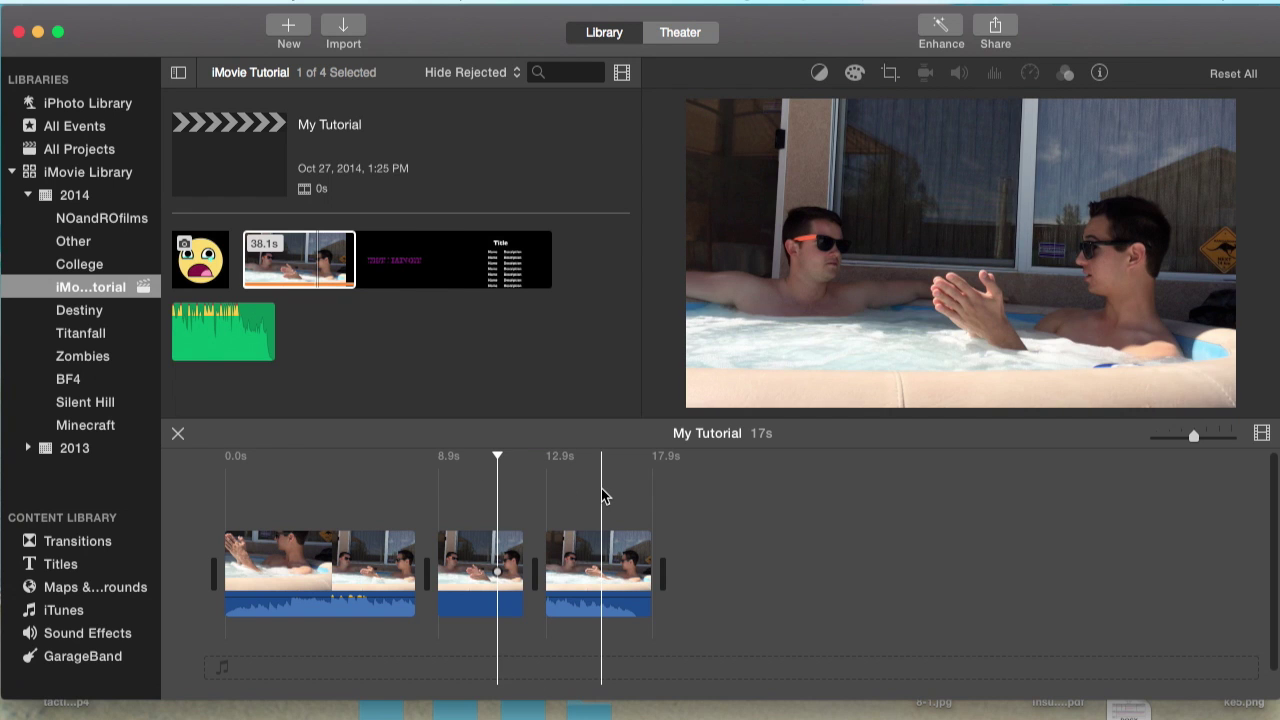
{"action": "left_click", "coordinate": [531, 521]}
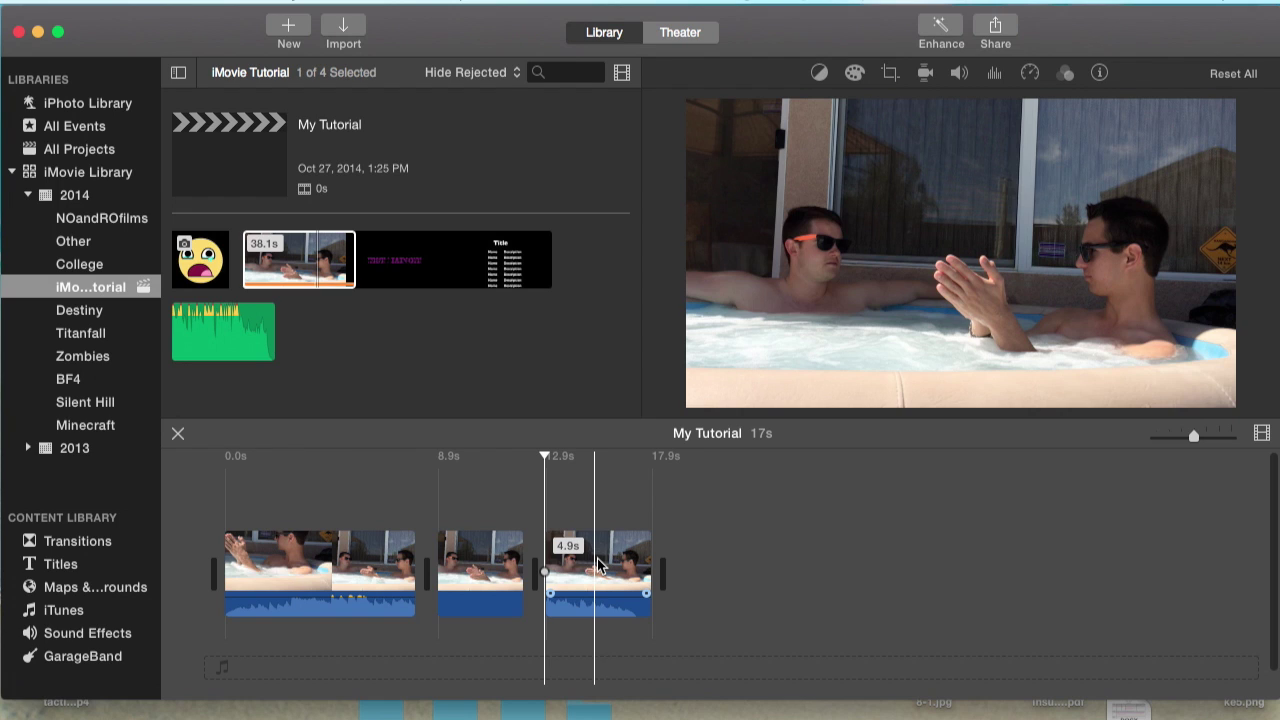
- Select the clapping-hands frame in the last clip and show the Share destinations
{"action": "left_click", "coordinate": [597, 566]}
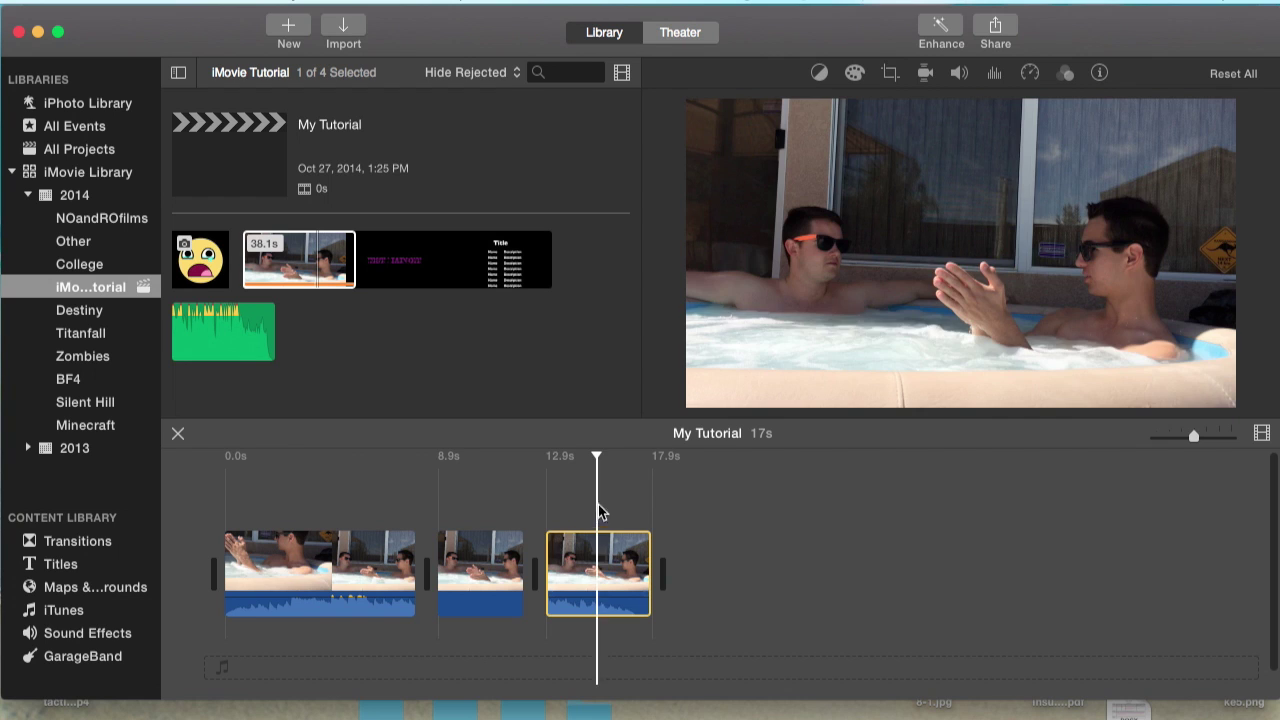
{"action": "mouse_move", "coordinate": [783, 368]}
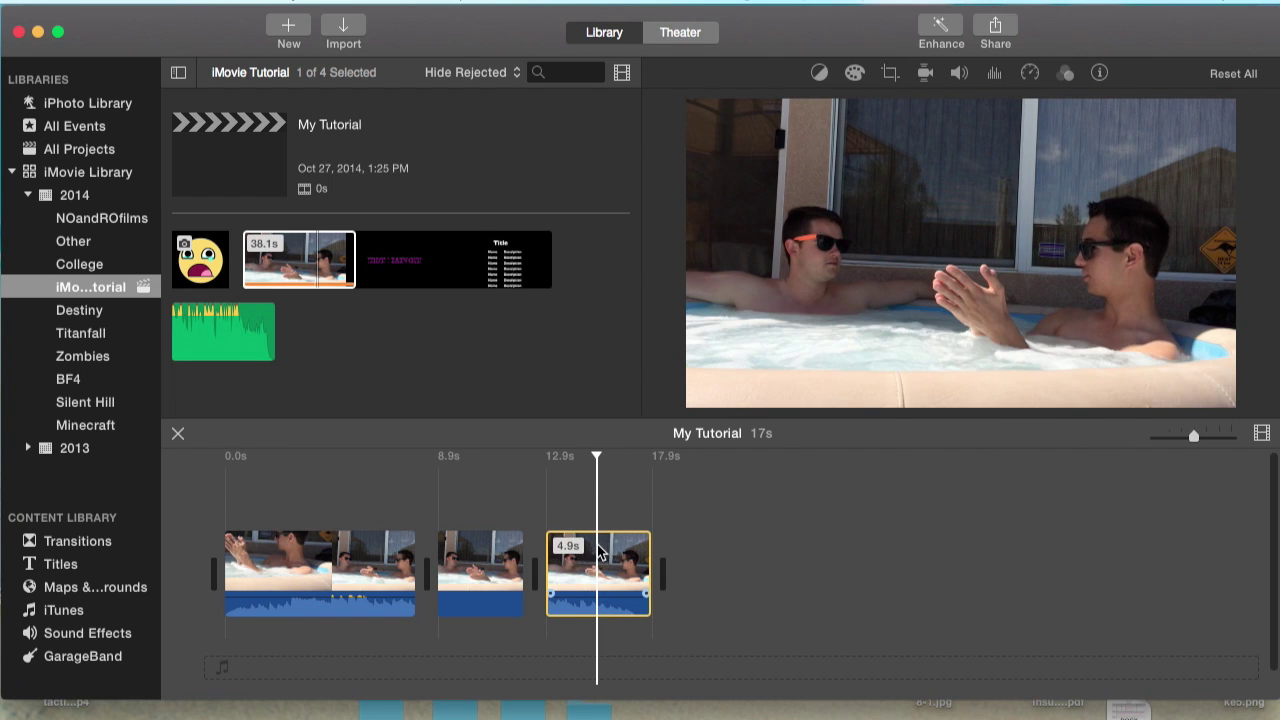
{"action": "mouse_move", "coordinate": [787, 342]}
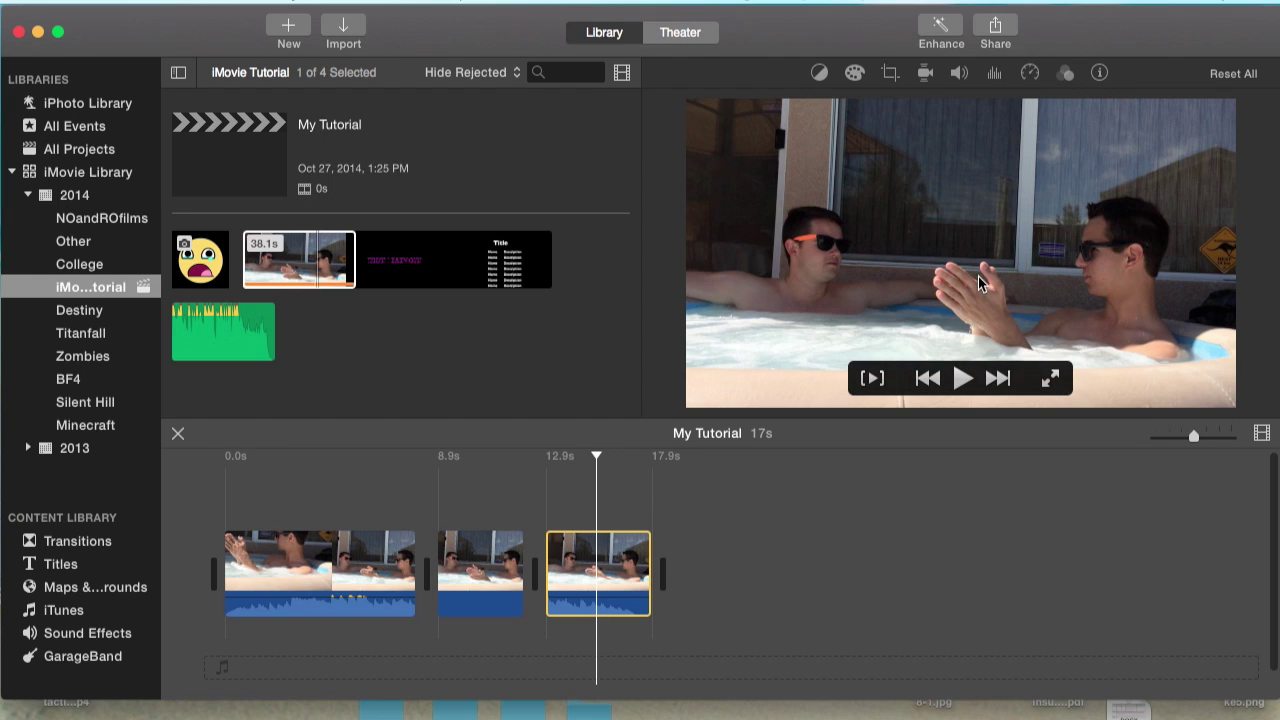
{"action": "left_click", "coordinate": [1001, 30]}
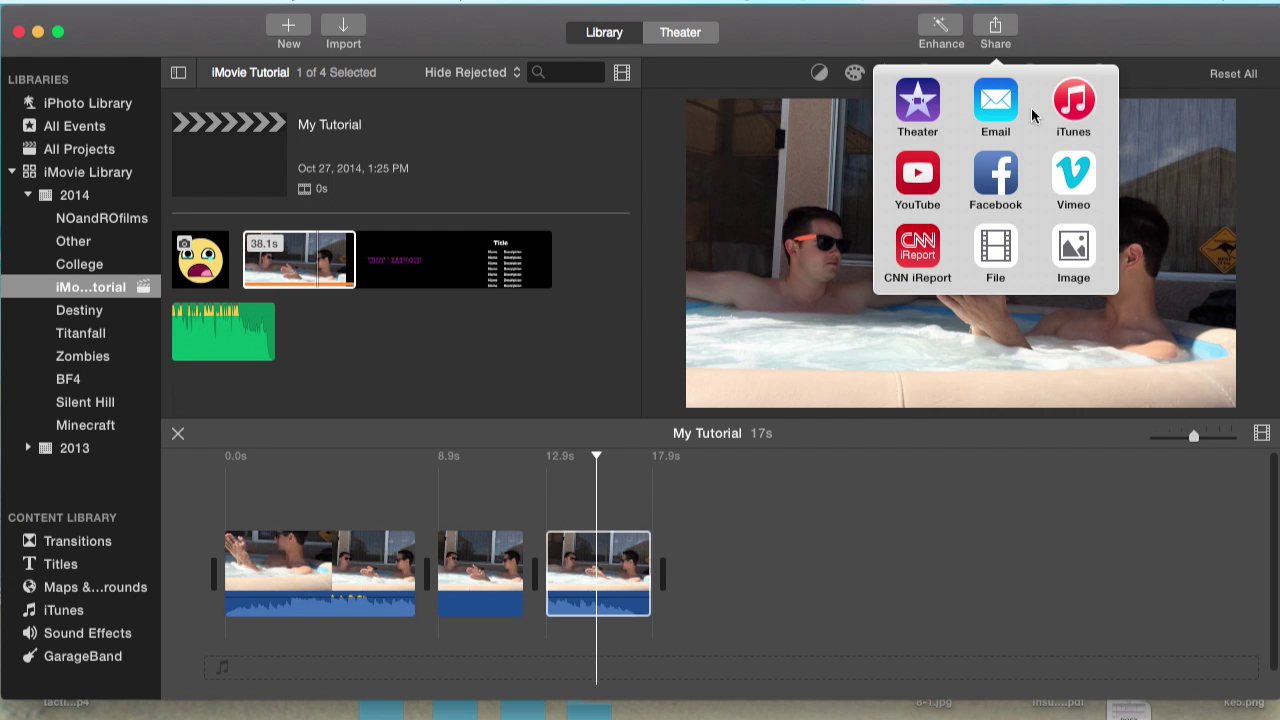
- Export the current frame as the image 'My Tutorial' to the Desktop
{"action": "left_click", "coordinate": [1074, 251]}
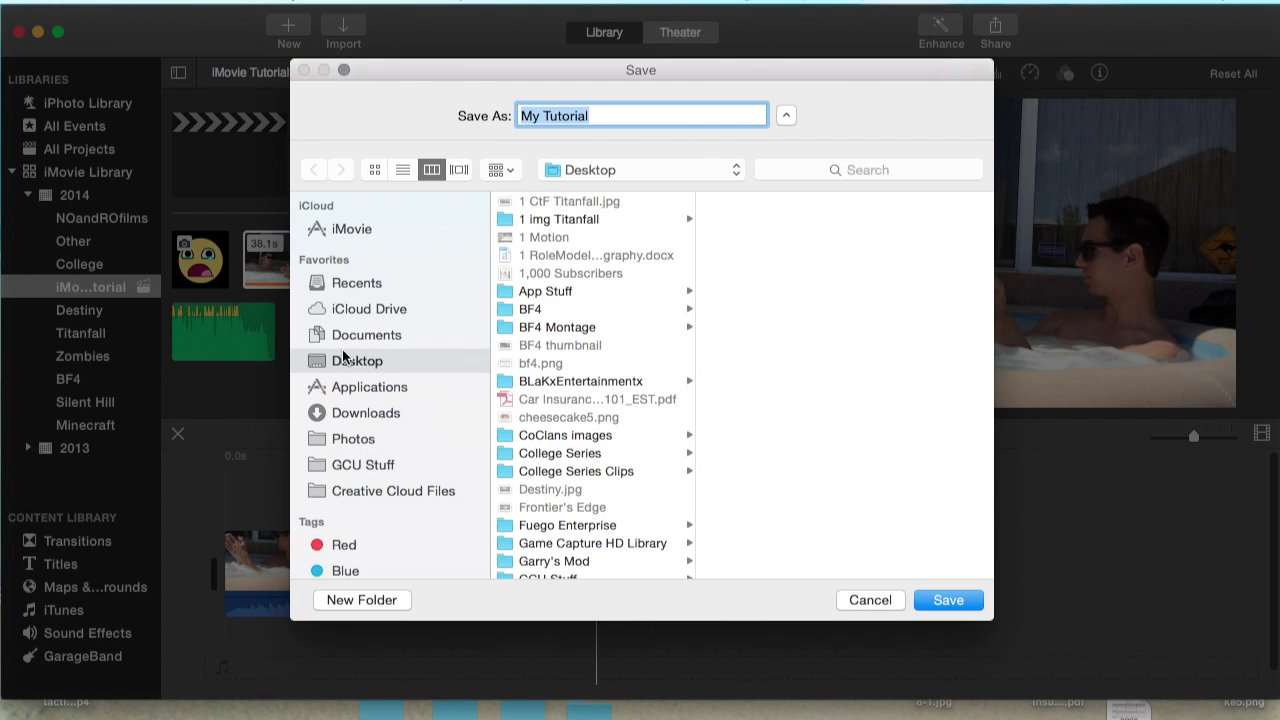
{"action": "left_click", "coordinate": [343, 368]}
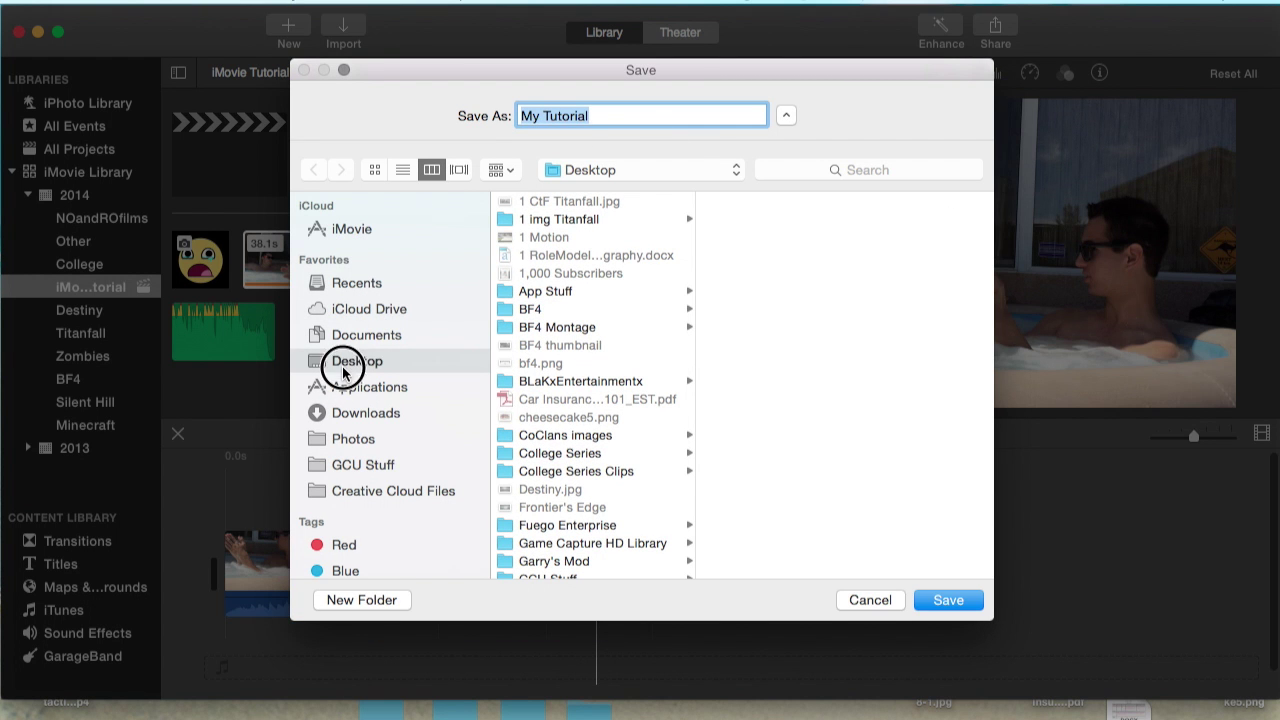
{"action": "left_click", "coordinate": [607, 113]}
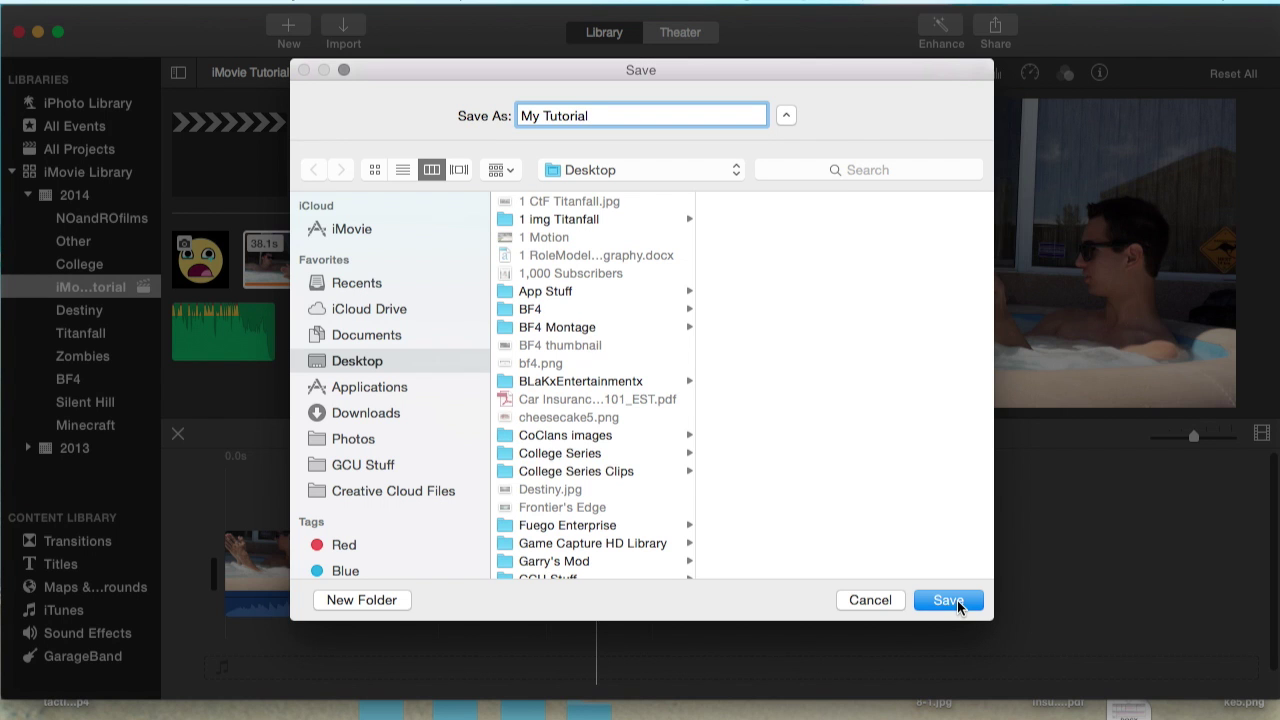
{"action": "left_click", "coordinate": [948, 600]}
{"action": "left_click", "coordinate": [1185, 32]}
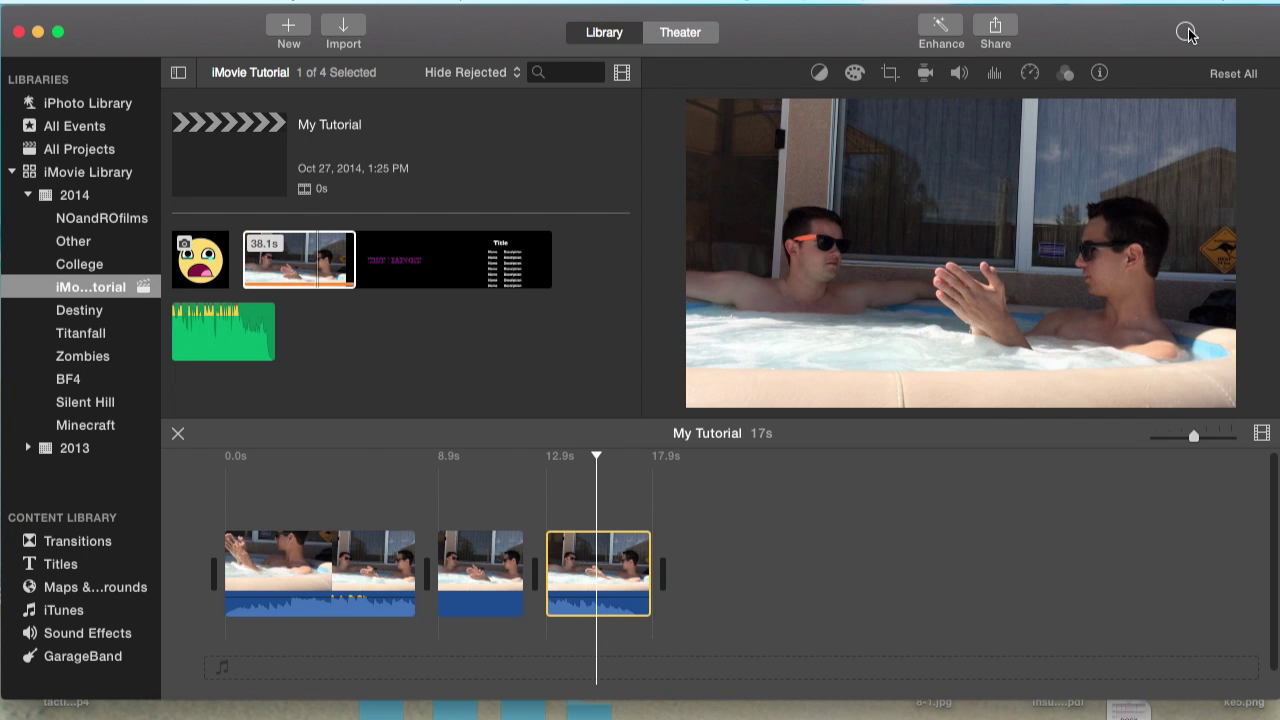
- Confirm the export finished, dismiss the Share Successful notice and minimise iMovie
{"action": "left_click", "coordinate": [1188, 36]}
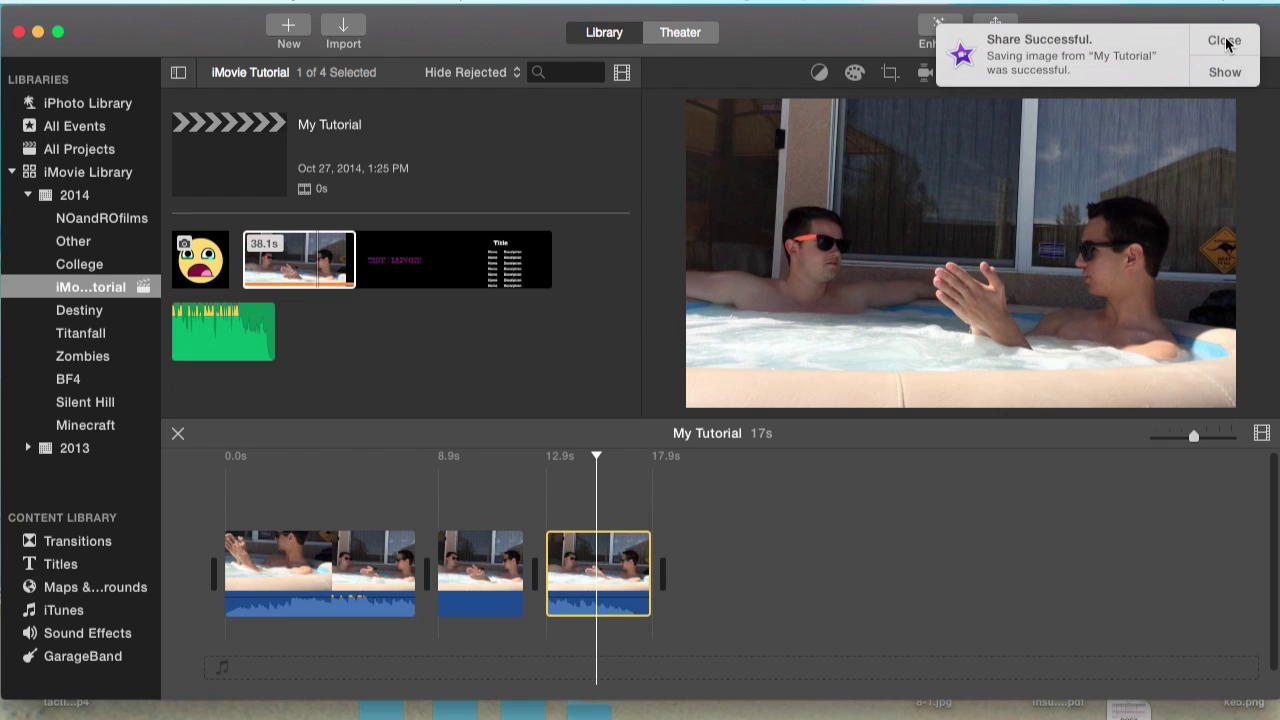
{"action": "left_click", "coordinate": [1224, 41]}
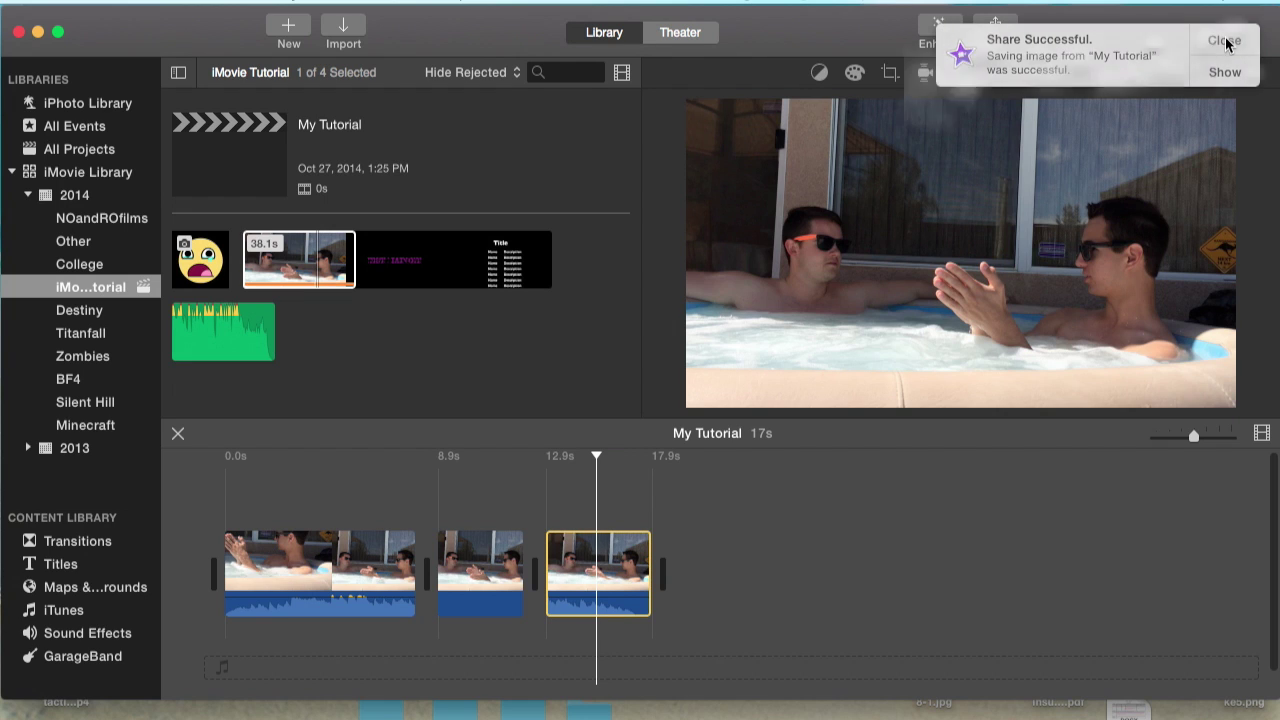
{"action": "left_click", "coordinate": [37, 33]}
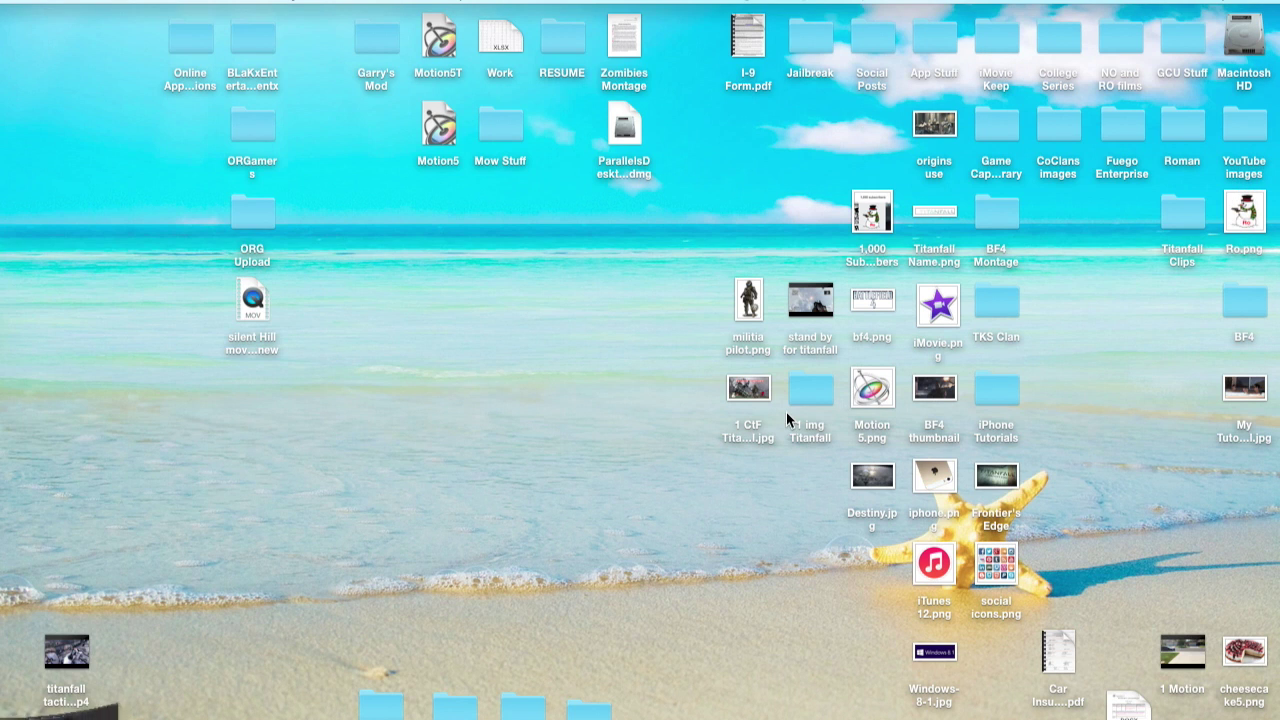
{"action": "left_click", "coordinate": [1248, 388]}
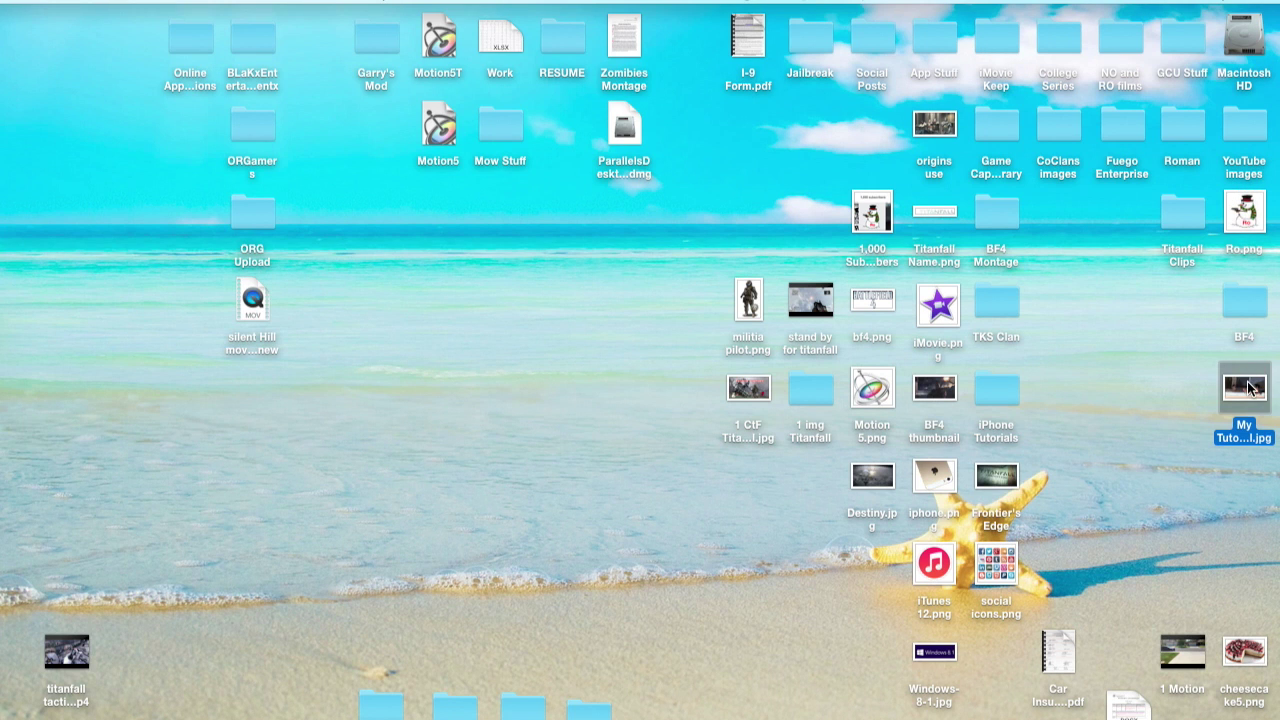
{"action": "double_click", "coordinate": [1266, 442]}
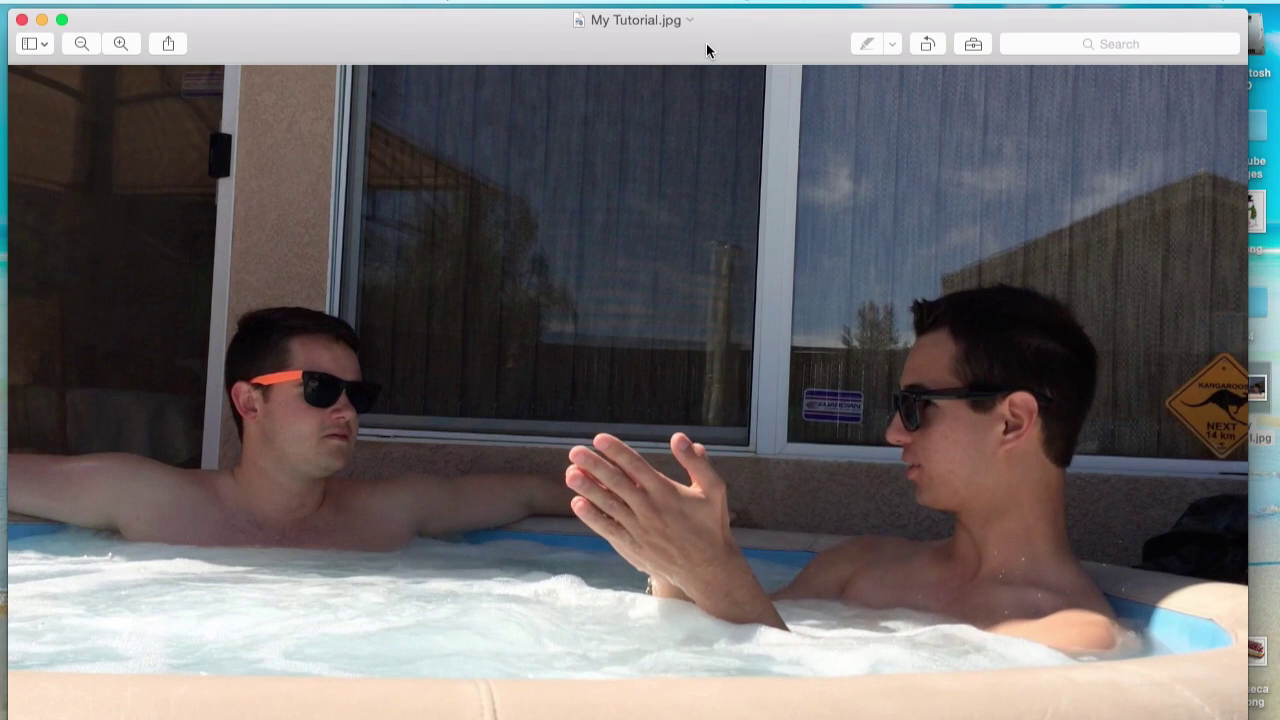
{"action": "left_click_drag", "start_coordinate": [691, 50], "coordinate": [715, 46]}
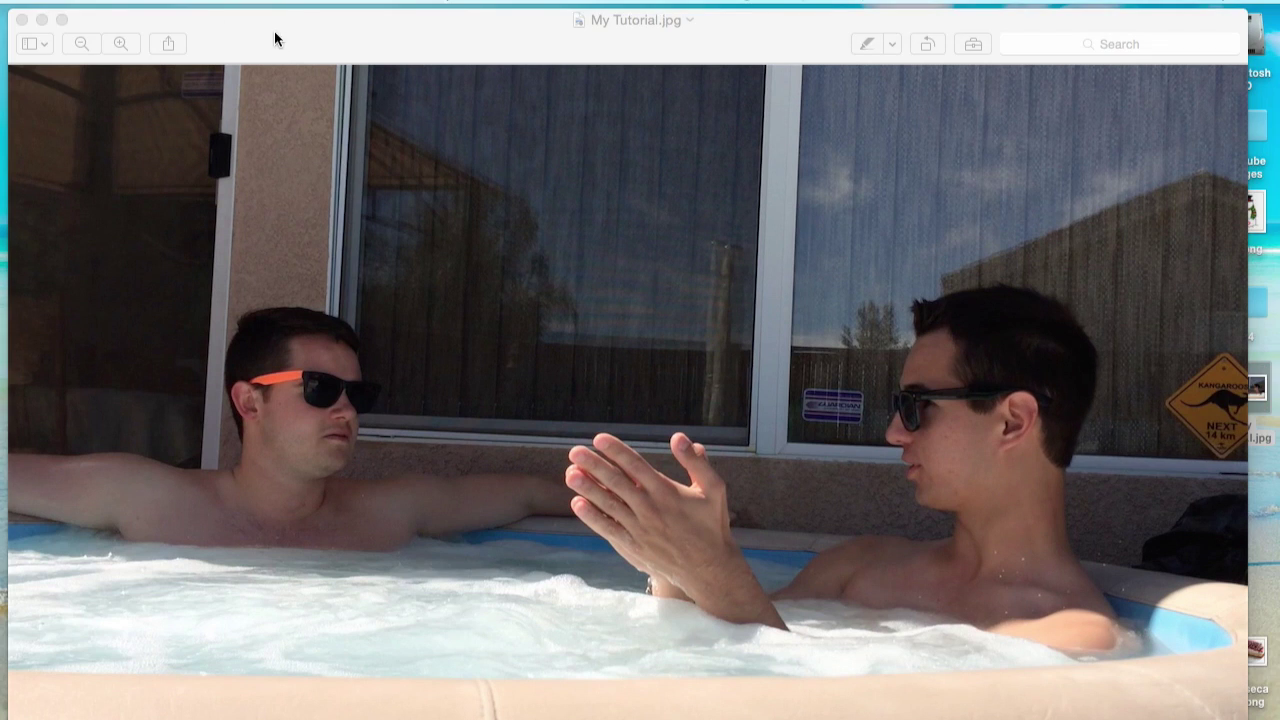
{"action": "left_click_drag", "start_coordinate": [274, 30], "coordinate": [312, 22]}
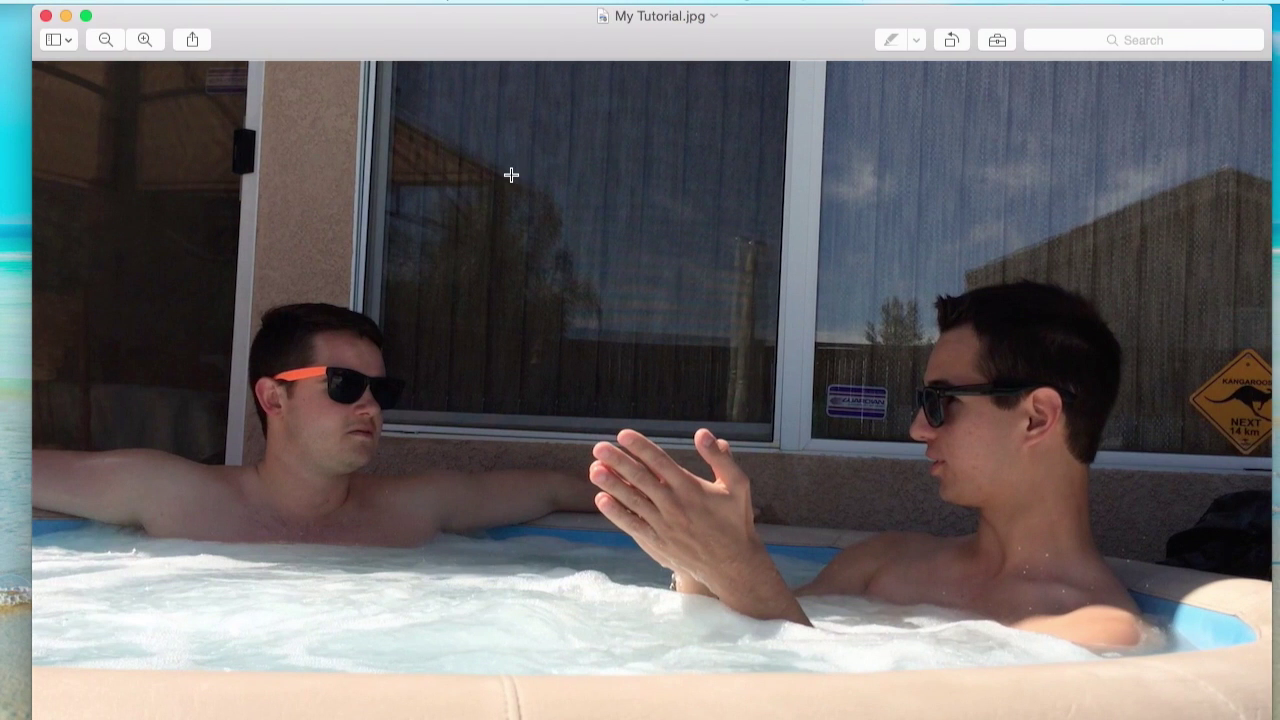
{"action": "left_click", "coordinate": [46, 17]}
{"action": "mouse_move", "coordinate": [3, 330]}
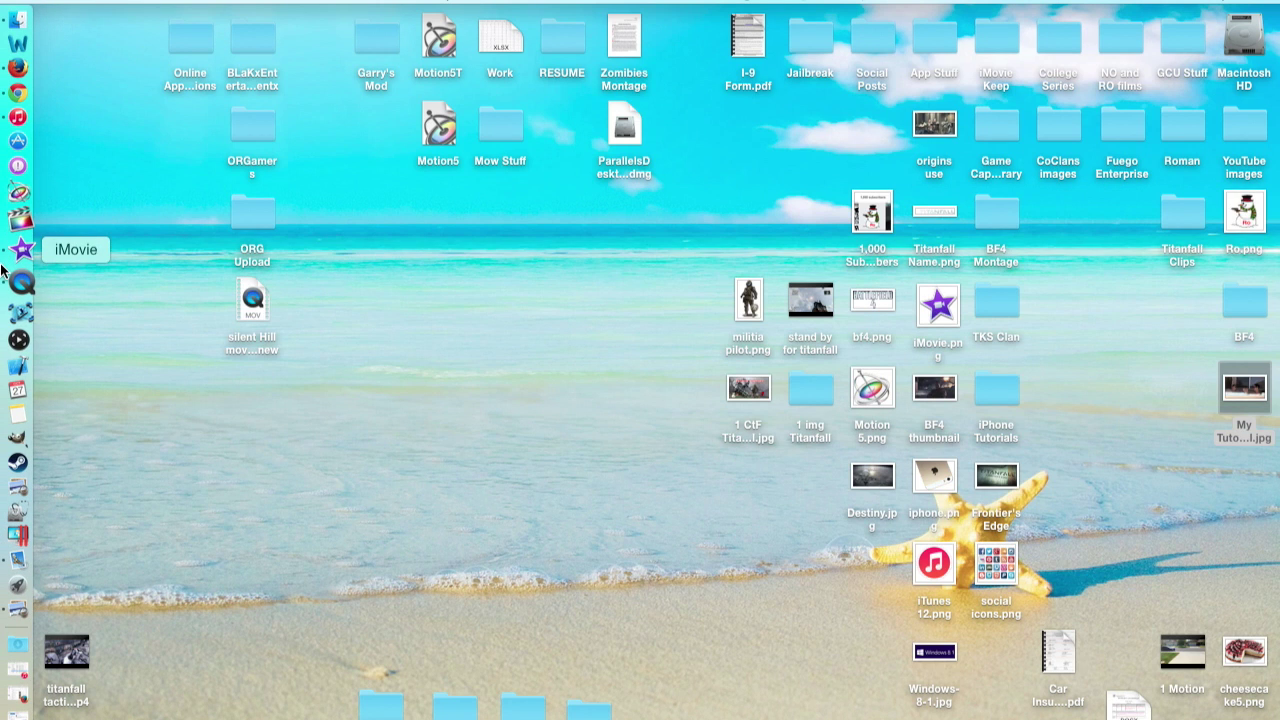
- Restore the iMovie window and select the third clip in the My Tutorial timeline
{"action": "left_click", "coordinate": [21, 249]}
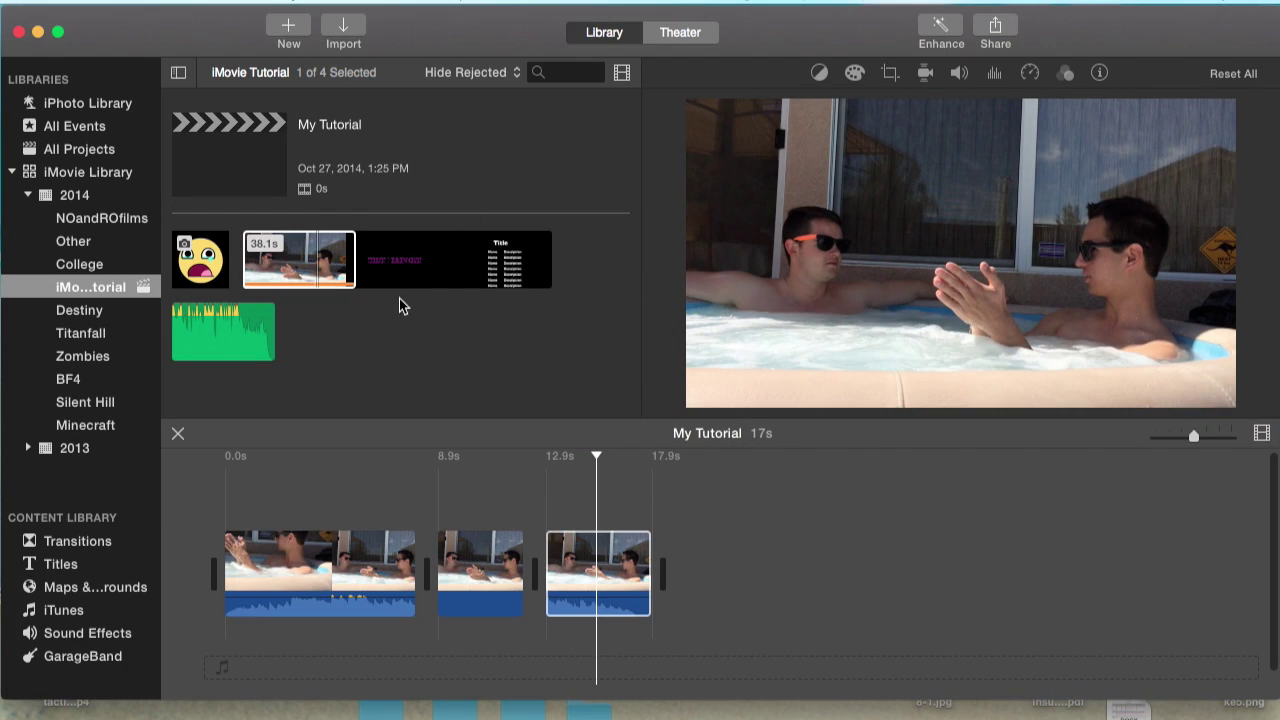
{"action": "left_click", "coordinate": [320, 336]}
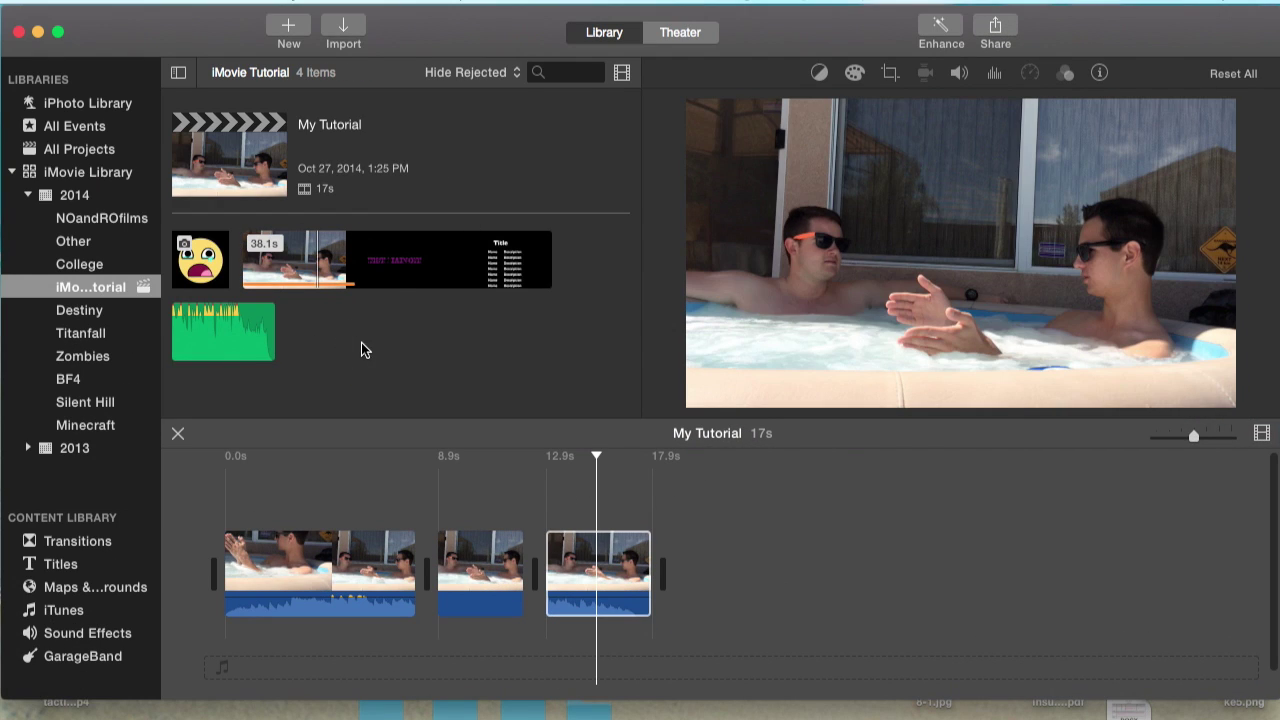
{"action": "left_click", "coordinate": [611, 549]}
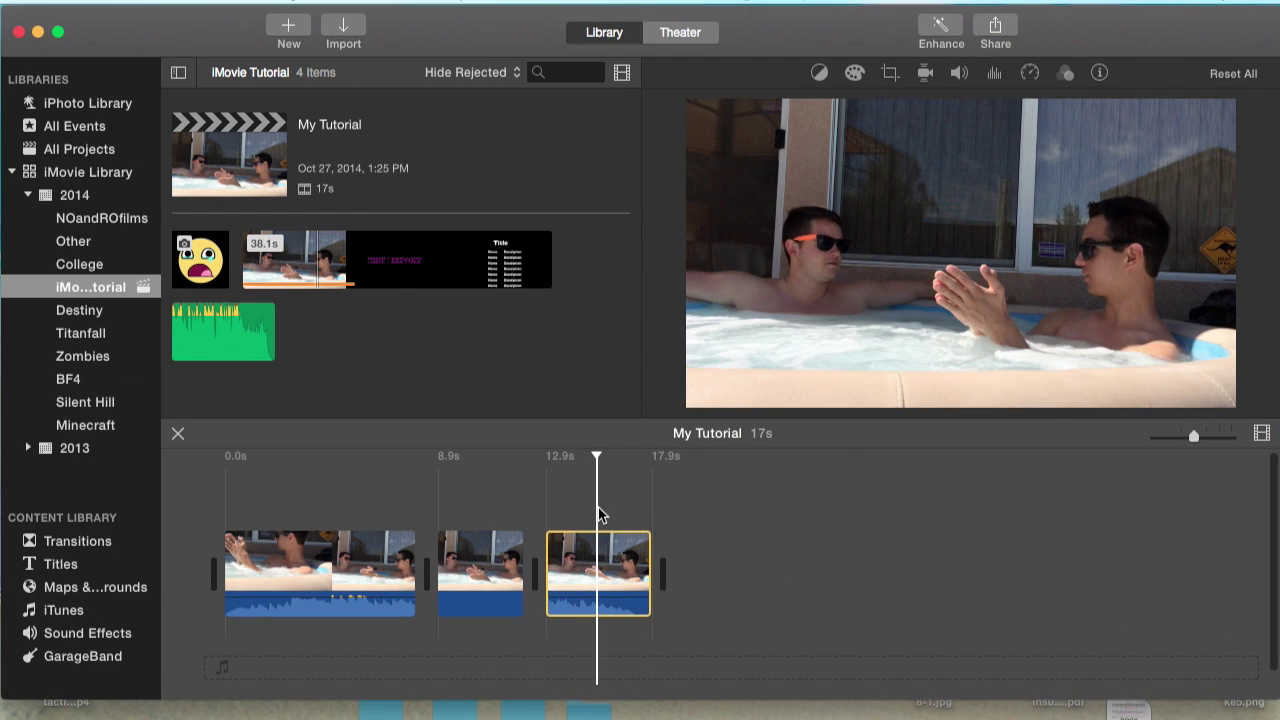